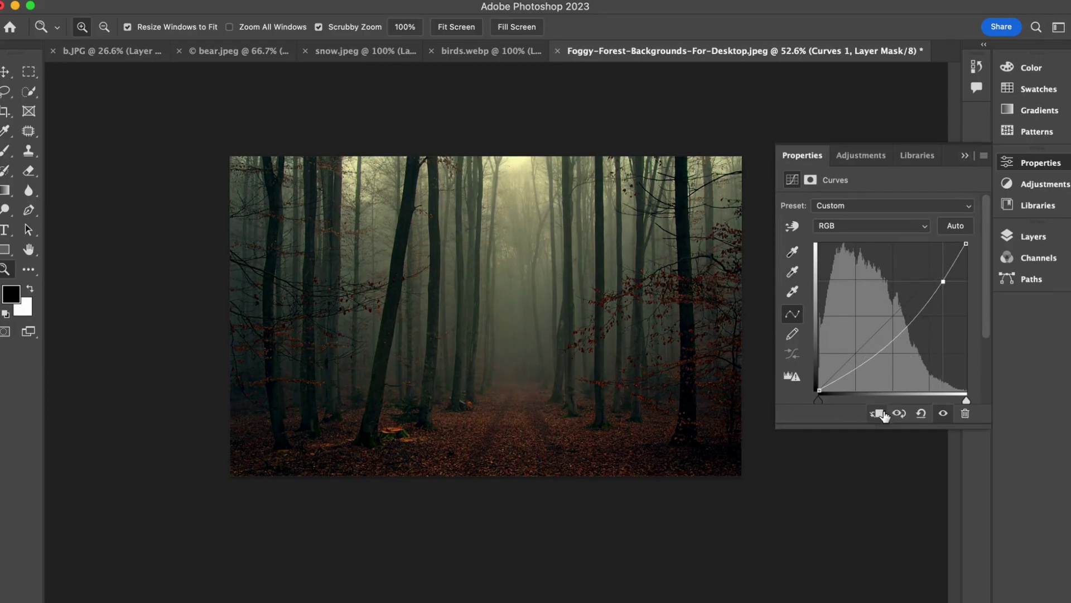
Add a Color Balance adjustment layer above Curves 1 and fine-tune its midtone color sliders
click(965, 155)
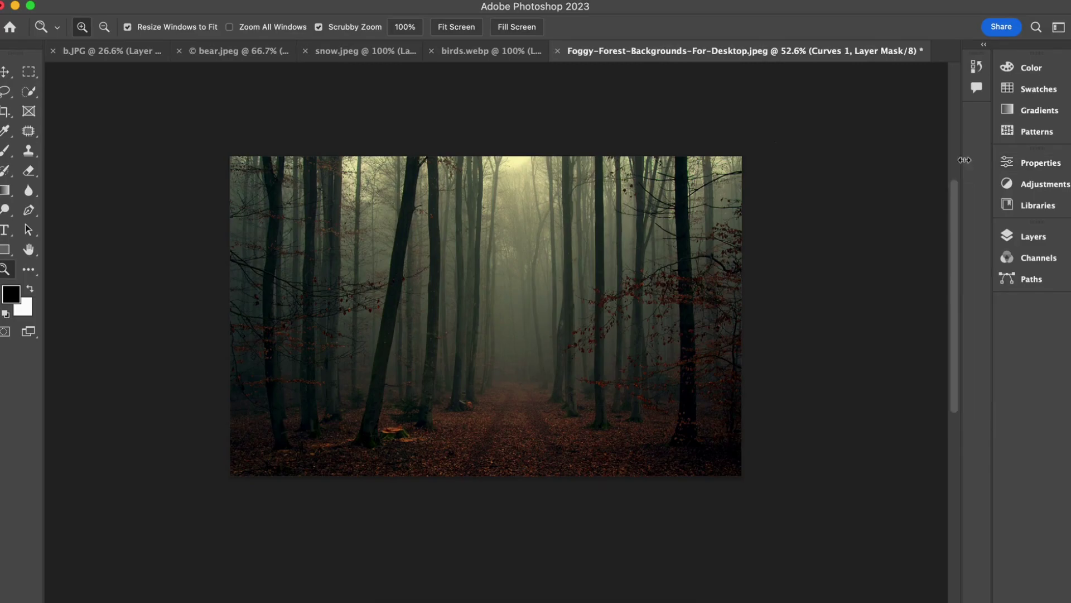
click(1030, 235)
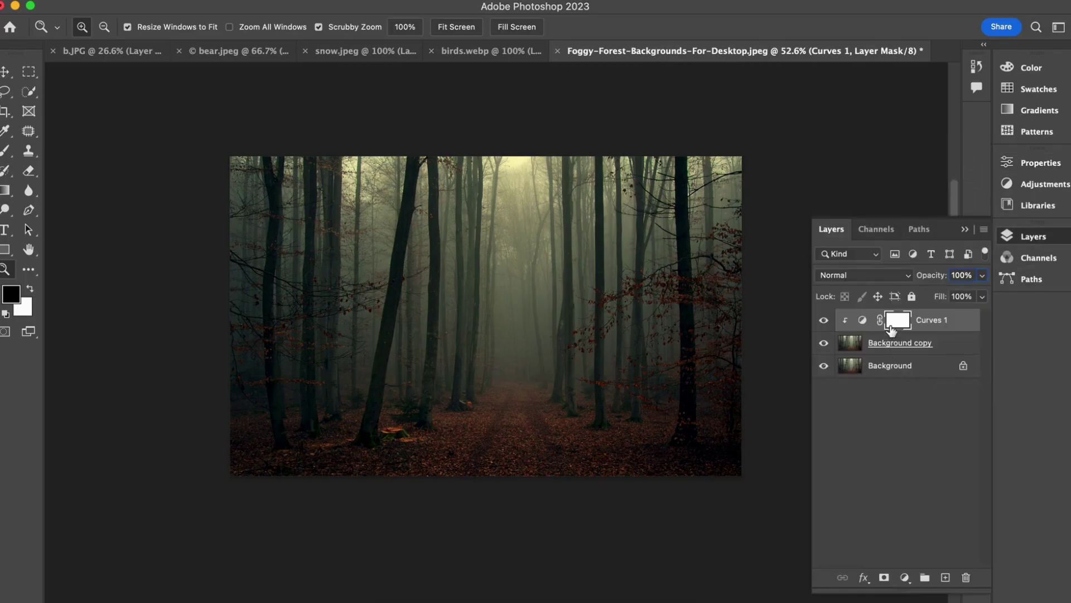
click(904, 577)
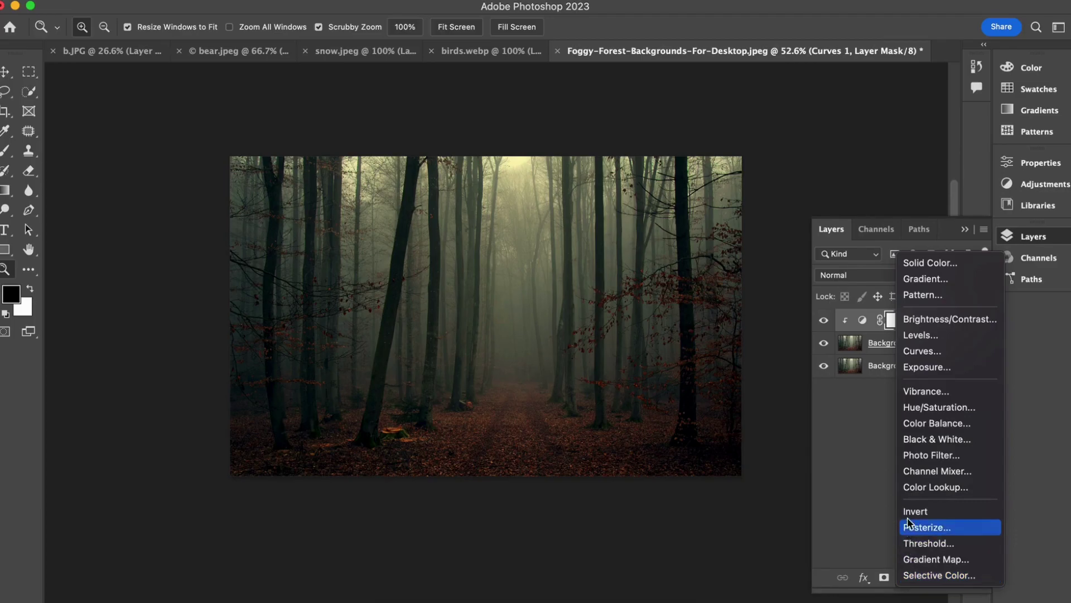
click(921, 426)
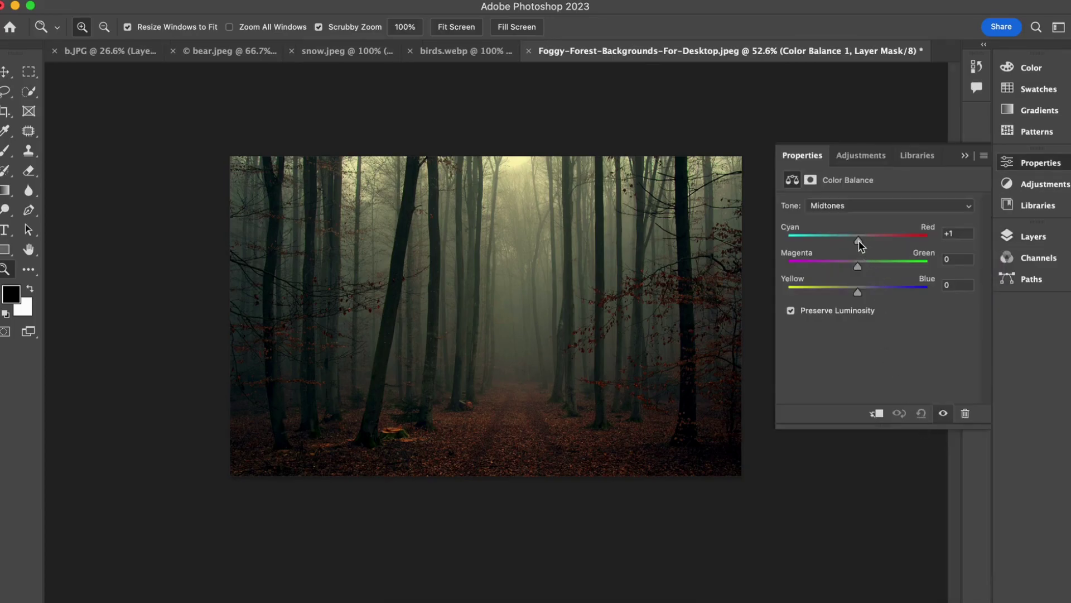
click(855, 265)
drag(860, 265, 859, 293)
drag(858, 267, 858, 268)
drag(857, 263, 859, 265)
click(964, 155)
scroll(685, 339, up, 3)
scroll(683, 342, down, 1)
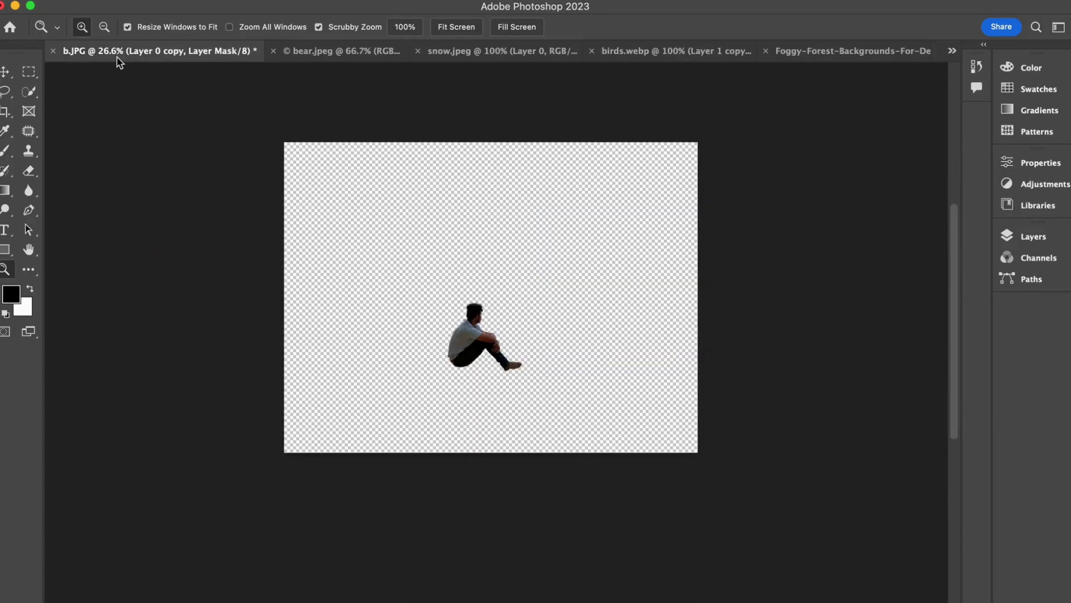
Bring the cut-out seated man from b.JPG into the foggy forest document and place him near the leaning tree
click(119, 58)
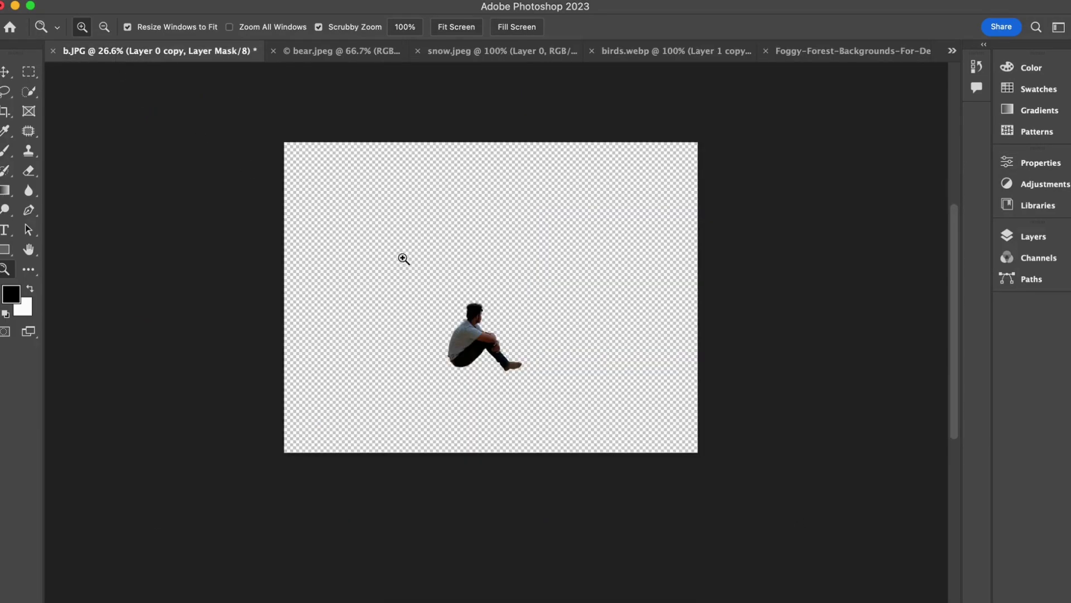
click(5, 72)
drag(462, 355, 800, 64)
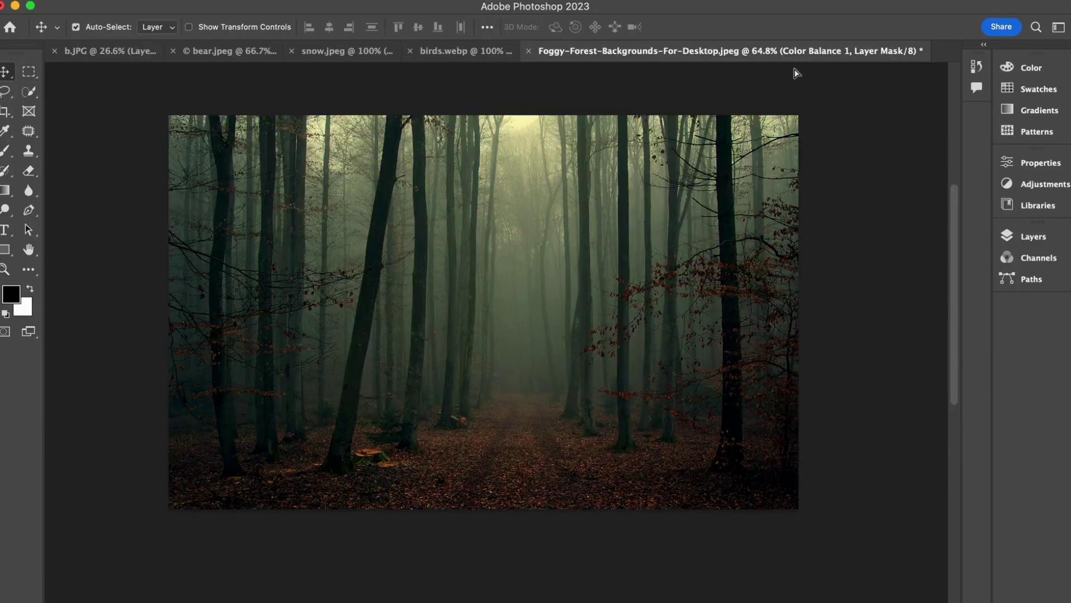
drag(570, 315, 557, 332)
drag(530, 368, 425, 396)
Scale the man down to about 44% and place him at the tree stump beside the leaning trunk
key(super+t)
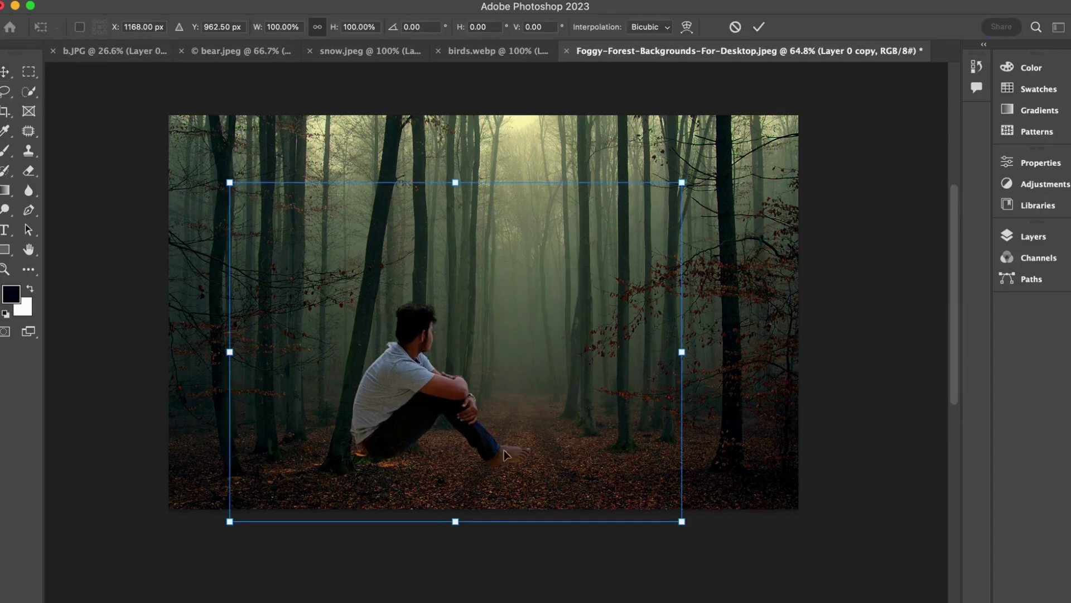
drag(681, 523, 430, 332)
drag(307, 273, 382, 421)
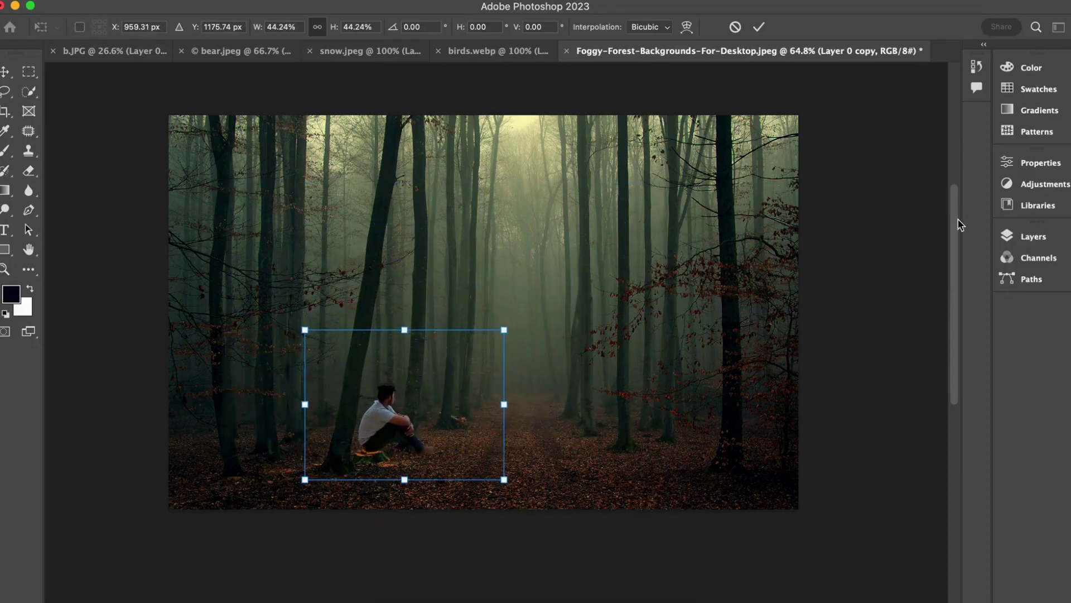
click(1021, 236)
click(920, 323)
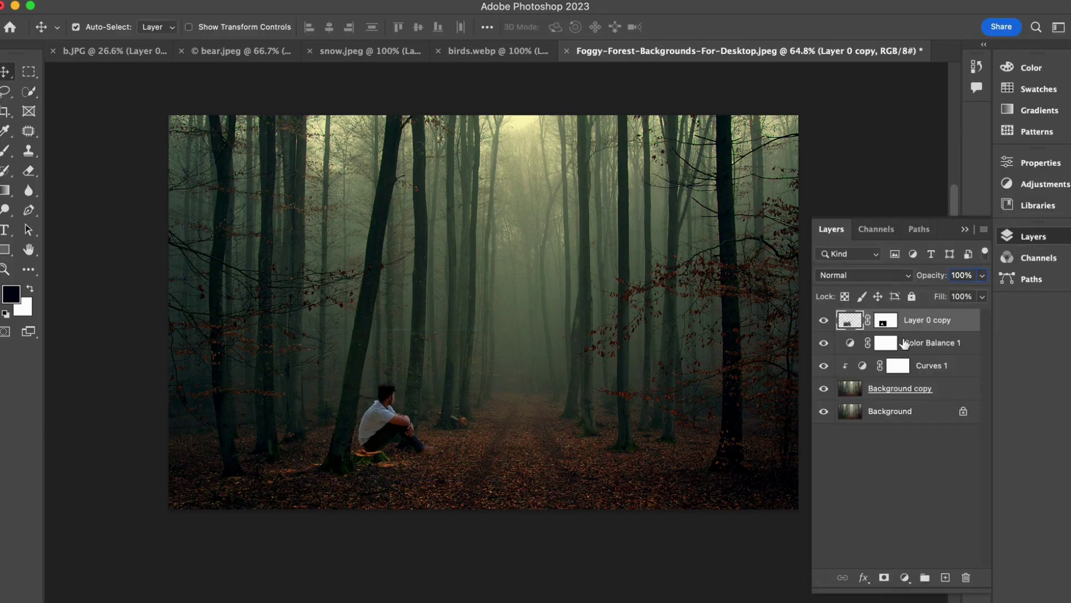
Create an empty layer above the man and nudge him down so he sits on the tree stump
scroll(411, 416, up, 1)
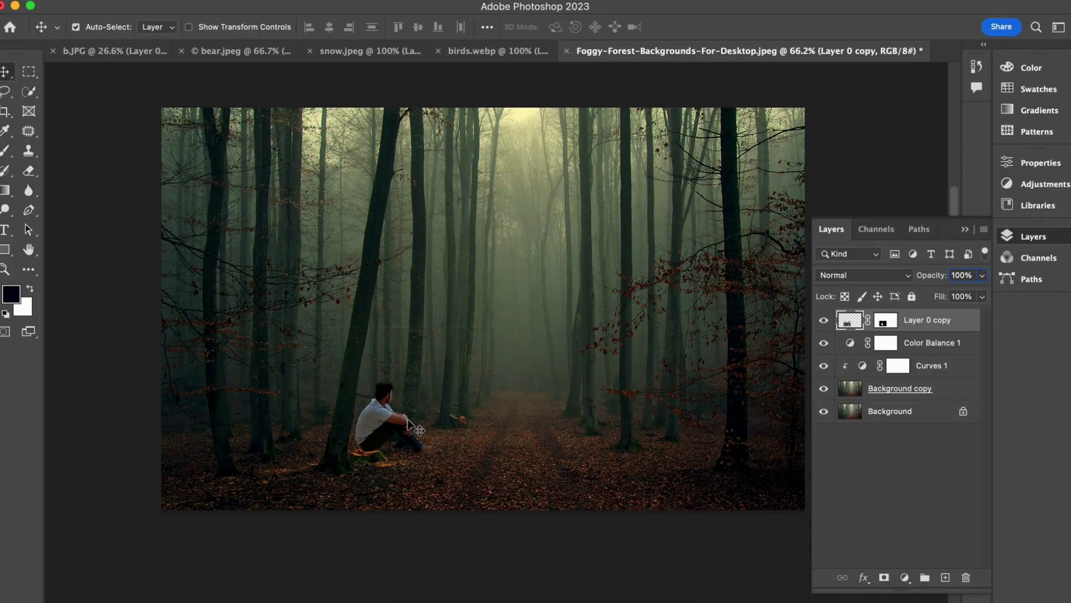
scroll(408, 419, up, 2)
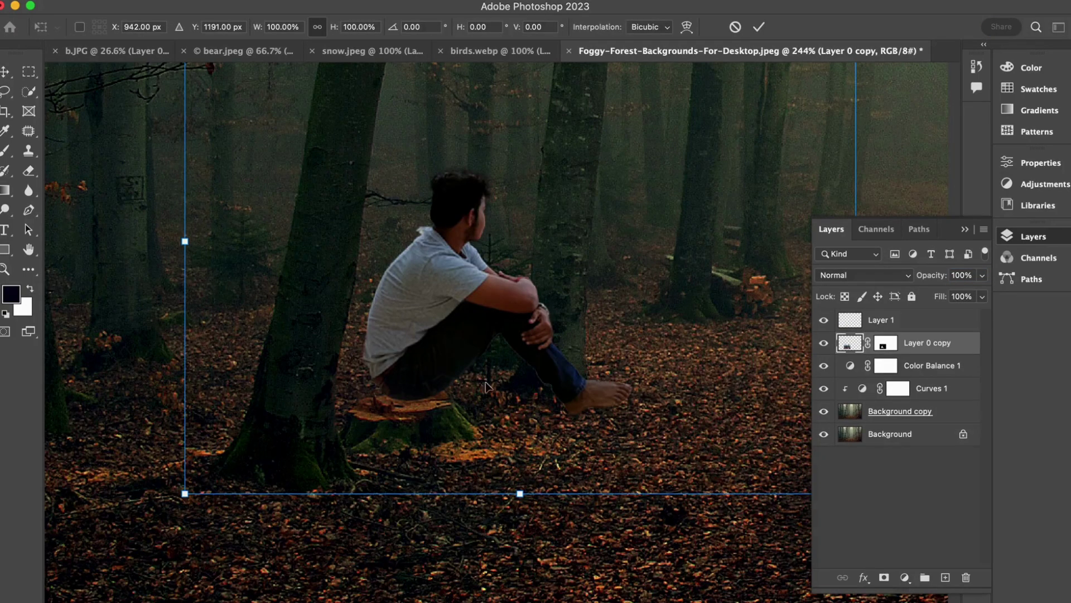
drag(429, 357, 407, 370)
key(Return)
Paint a soft dark shadow over the stump beneath the man on Layer 1 with a 36 px brush
key(b)
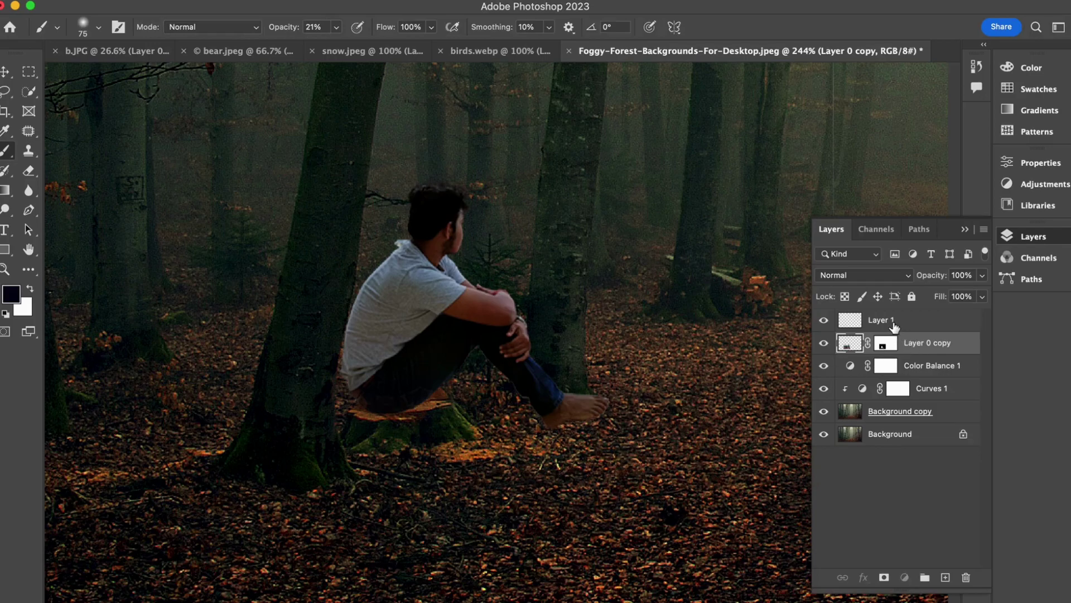
click(892, 323)
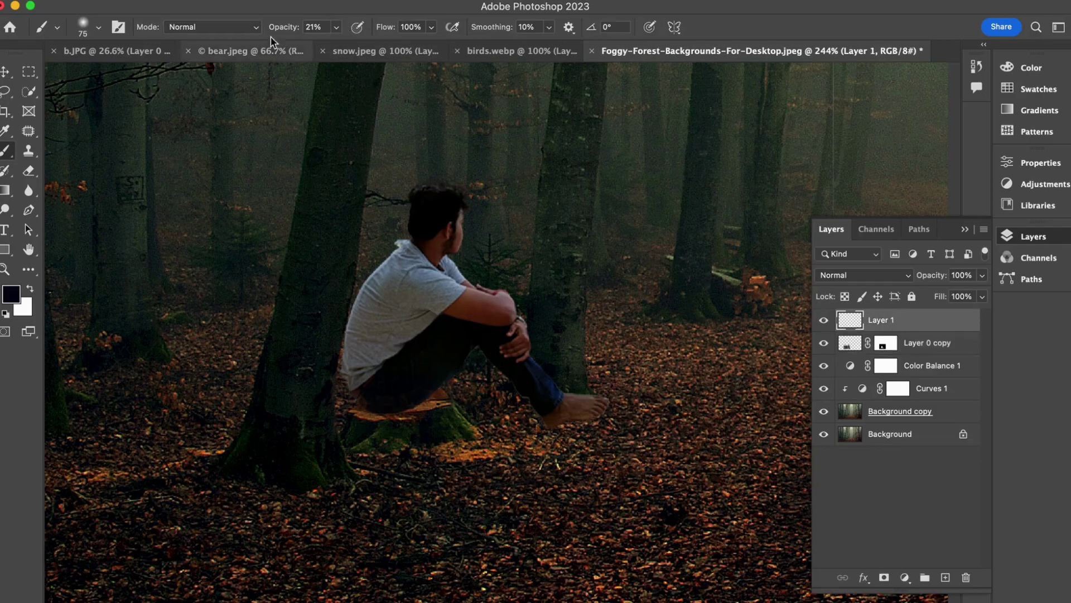
click(97, 29)
drag(92, 71, 91, 72)
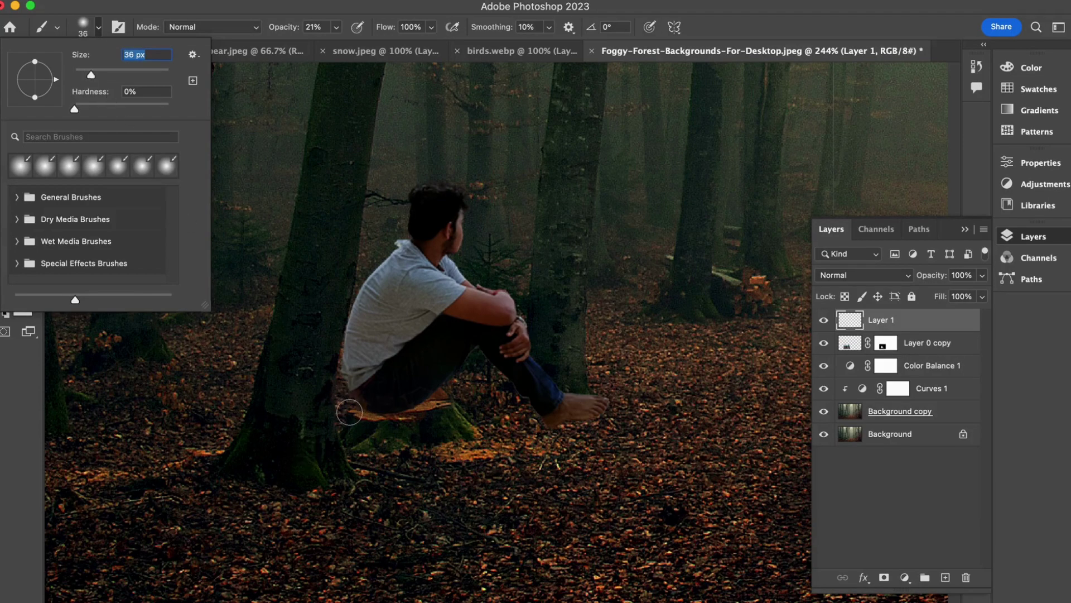
click(352, 411)
mouse_move(358, 413)
mouse_down()
mouse_move(348, 417)
mouse_move(448, 400)
mouse_move(394, 422)
mouse_move(340, 411)
mouse_move(448, 406)
mouse_move(391, 419)
mouse_move(408, 418)
mouse_move(357, 412)
mouse_move(440, 418)
mouse_move(358, 413)
mouse_move(418, 421)
mouse_move(442, 405)
mouse_move(349, 413)
mouse_up()
scroll(466, 414, right, 4)
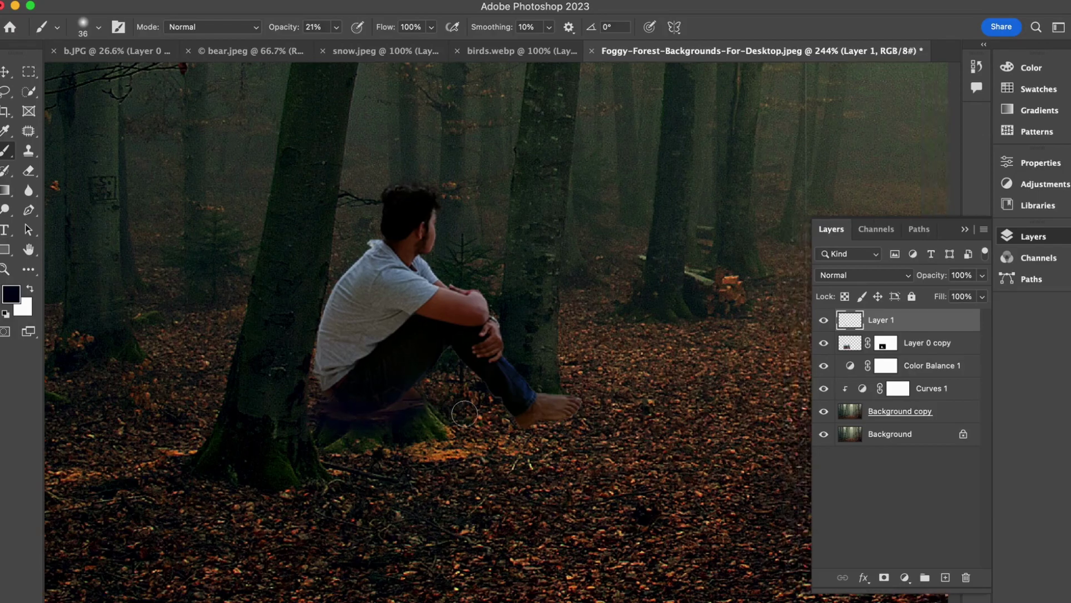
scroll(464, 413, left, 3)
scroll(588, 436, right, 1)
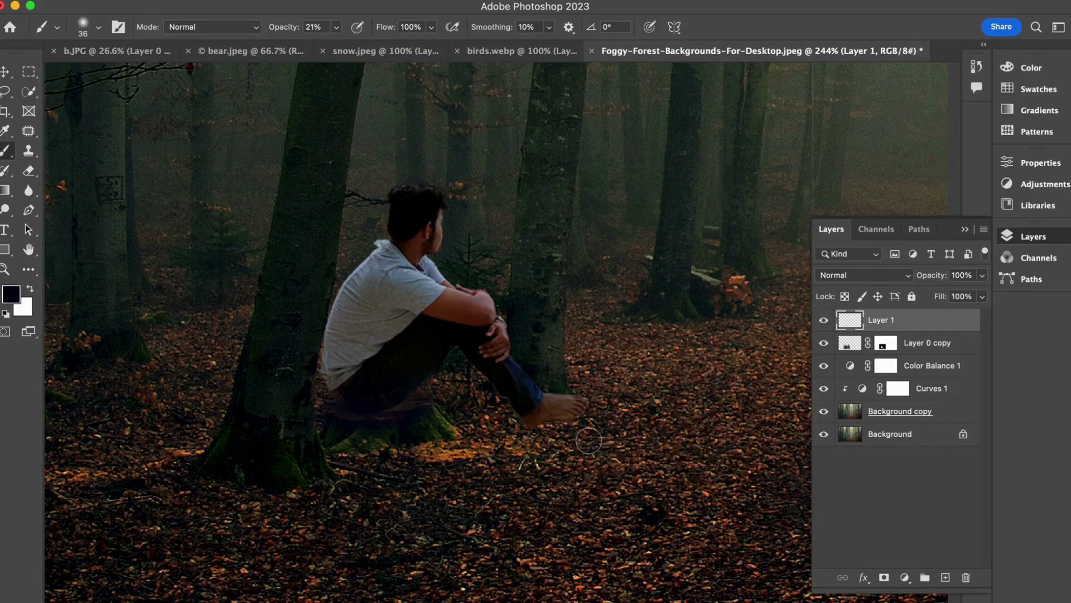
scroll(559, 360, down, 5)
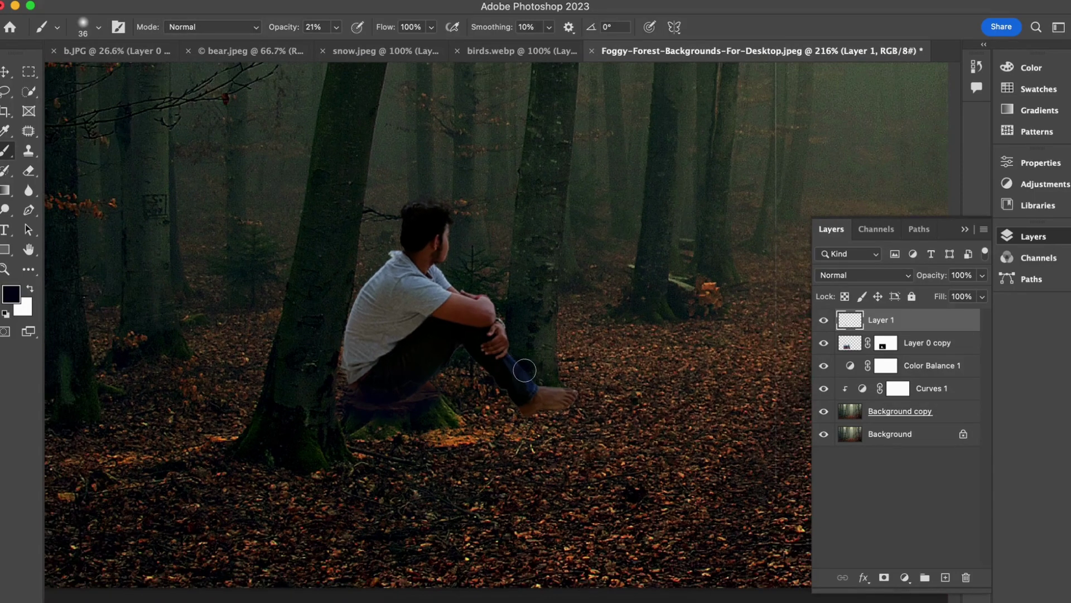
scroll(508, 370, up, 2)
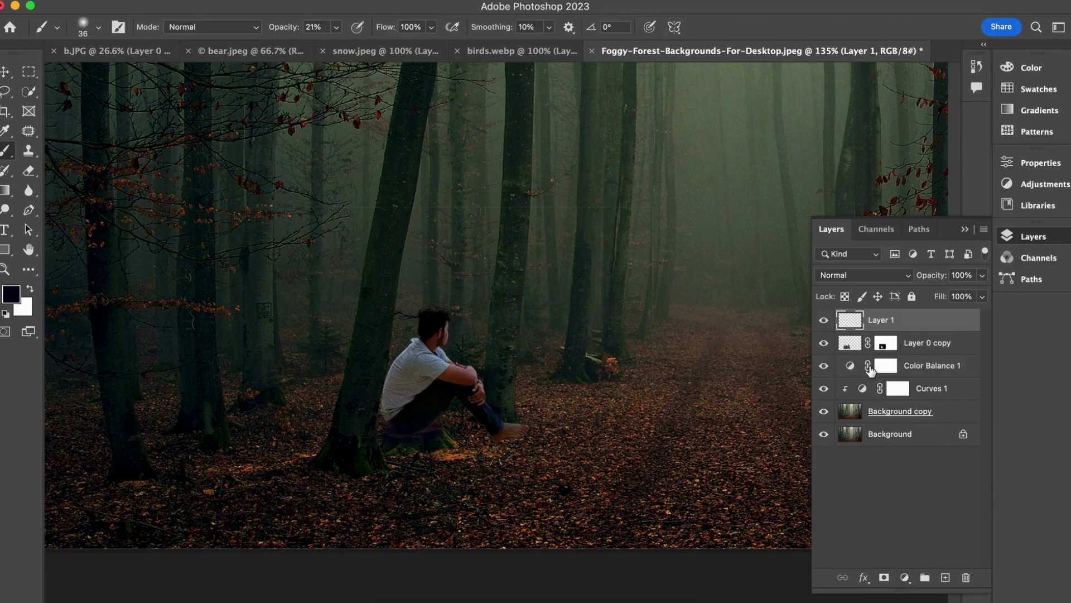
Add a Levels adjustment clipped to the man's layer, with midtones at 1.49 and output white at 205
click(849, 344)
click(905, 576)
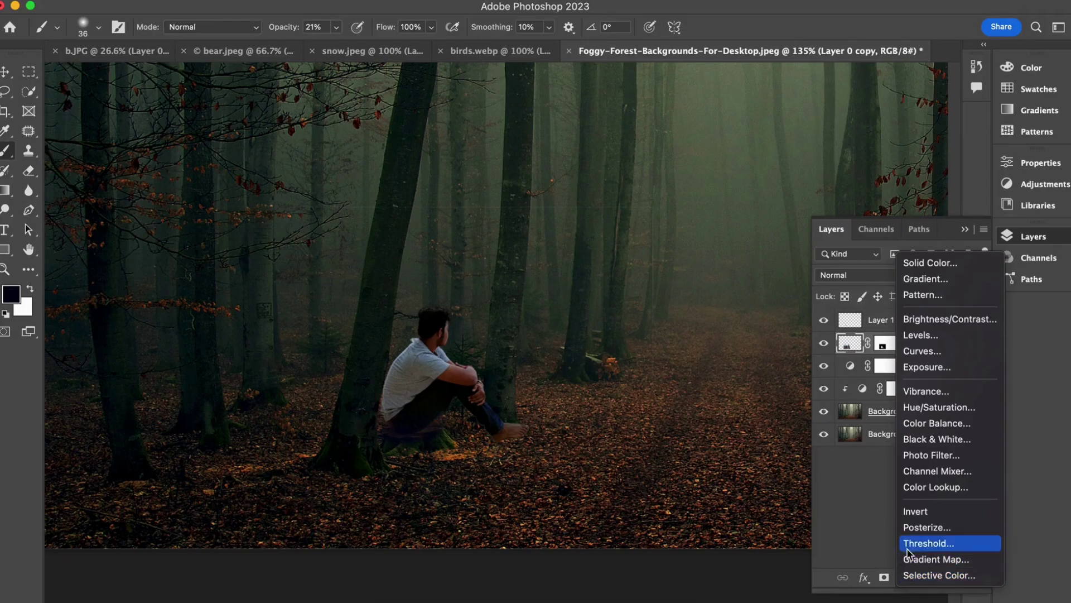
click(940, 337)
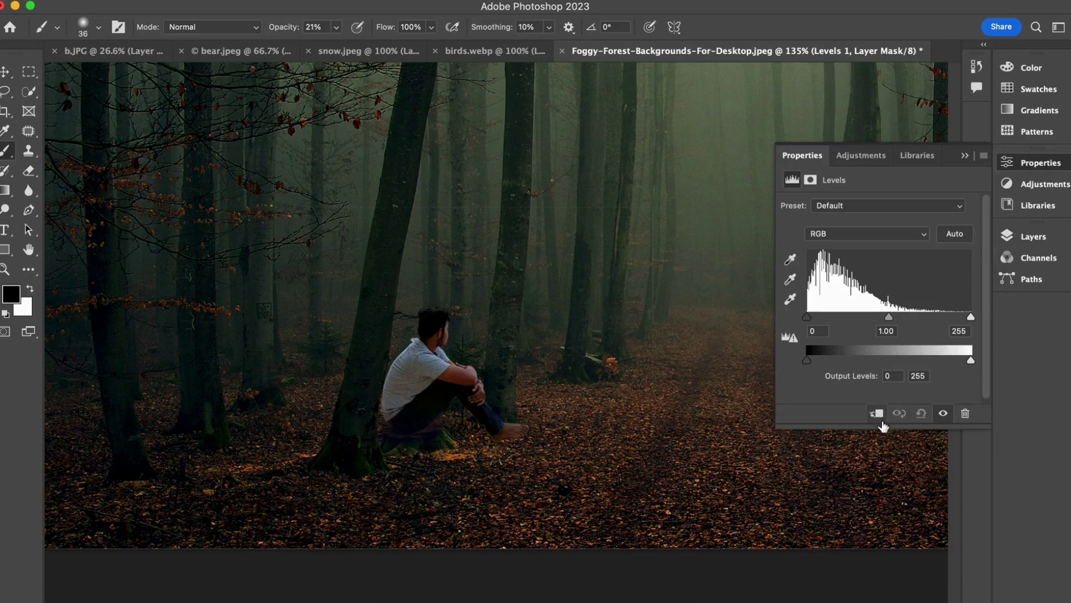
drag(889, 318, 870, 317)
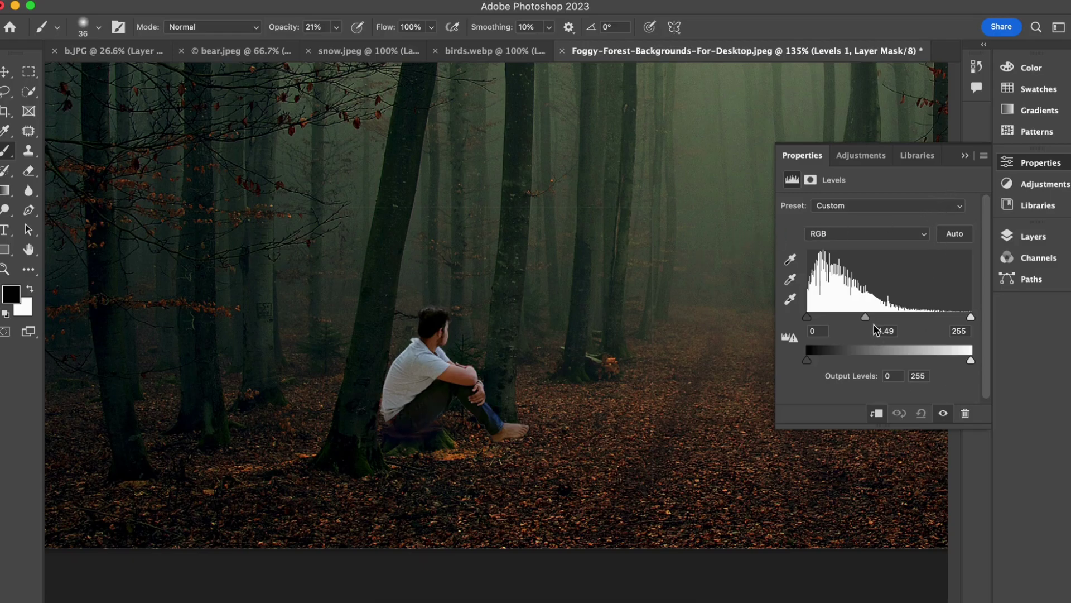
drag(971, 362, 942, 363)
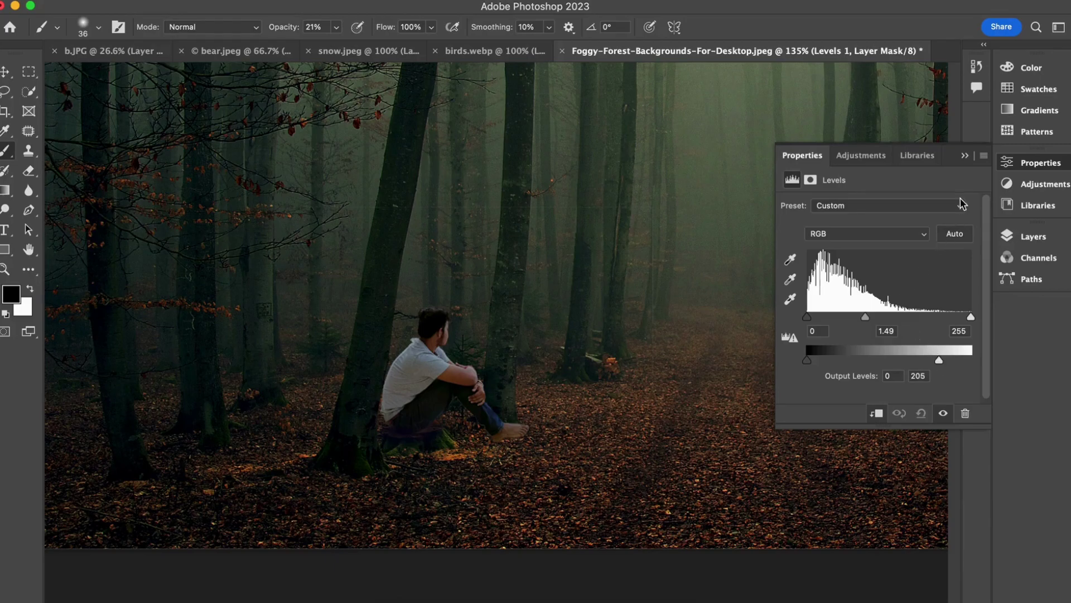
click(962, 156)
click(1011, 236)
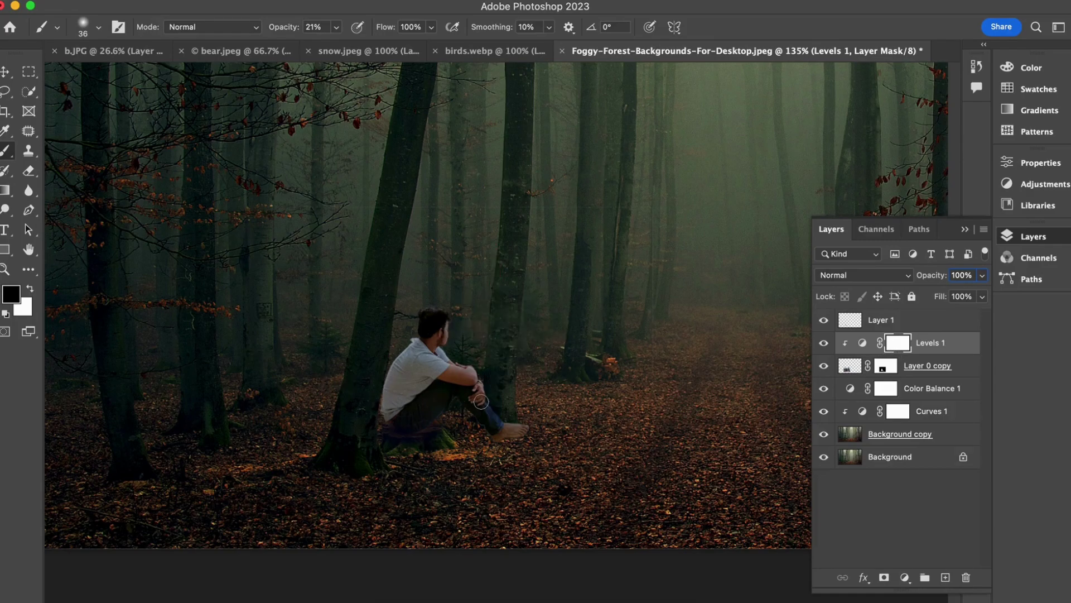
Bring the selected bear from bear.jpeg into the forest document, placing it on the path beside the man
scroll(481, 401, down, 6)
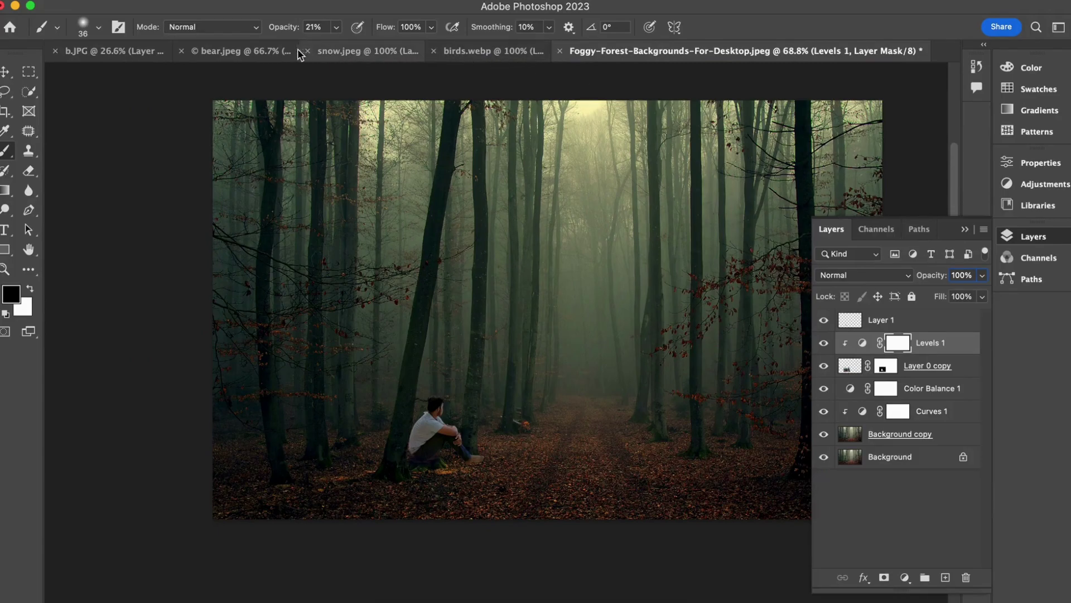
click(262, 51)
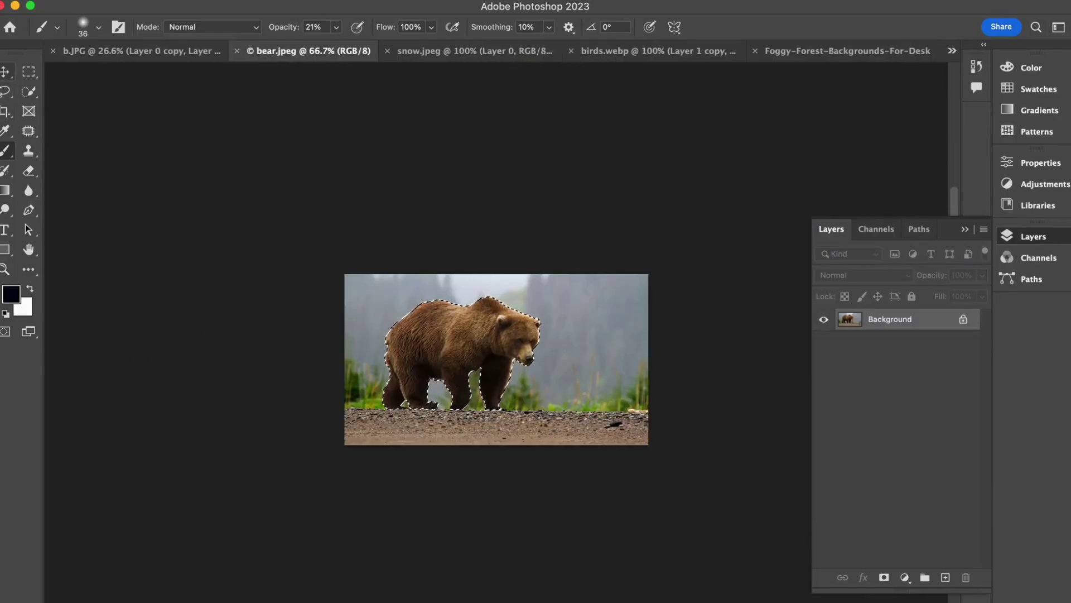
key(v)
drag(450, 368, 585, 397)
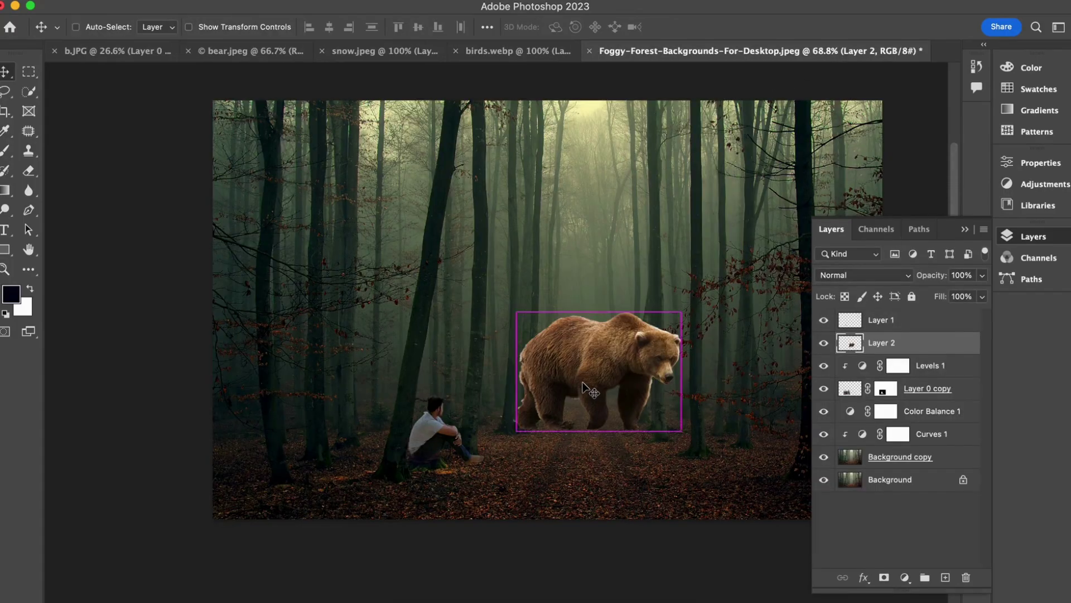
Flip the bear horizontally, scale it down and position it on the ground facing the seated man
key(ctrl+t)
right_click(585, 393)
click(614, 583)
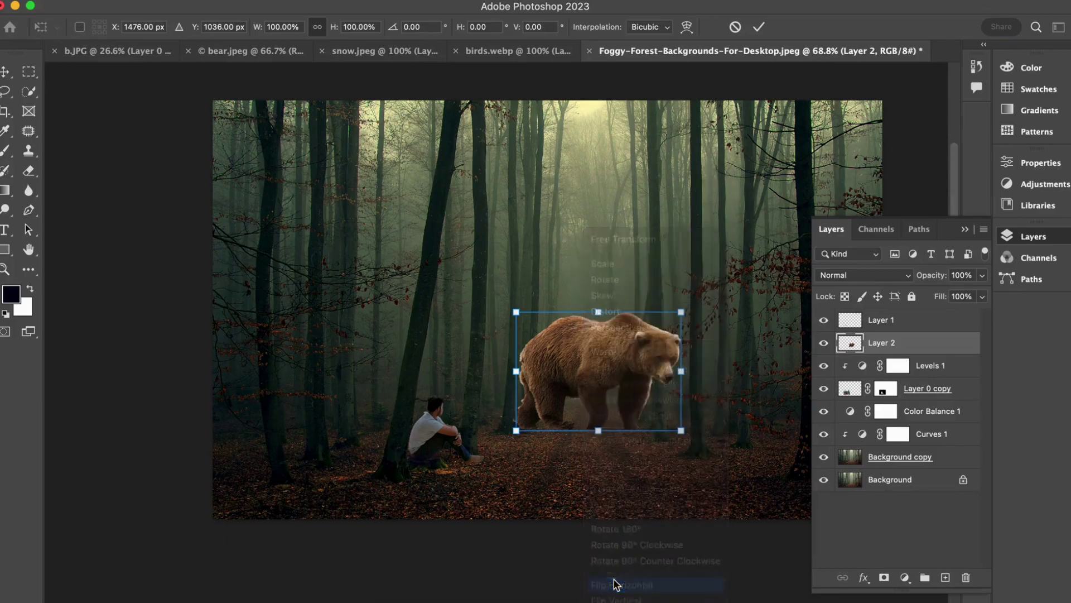
drag(683, 433, 636, 402)
drag(570, 351, 520, 400)
key(Return)
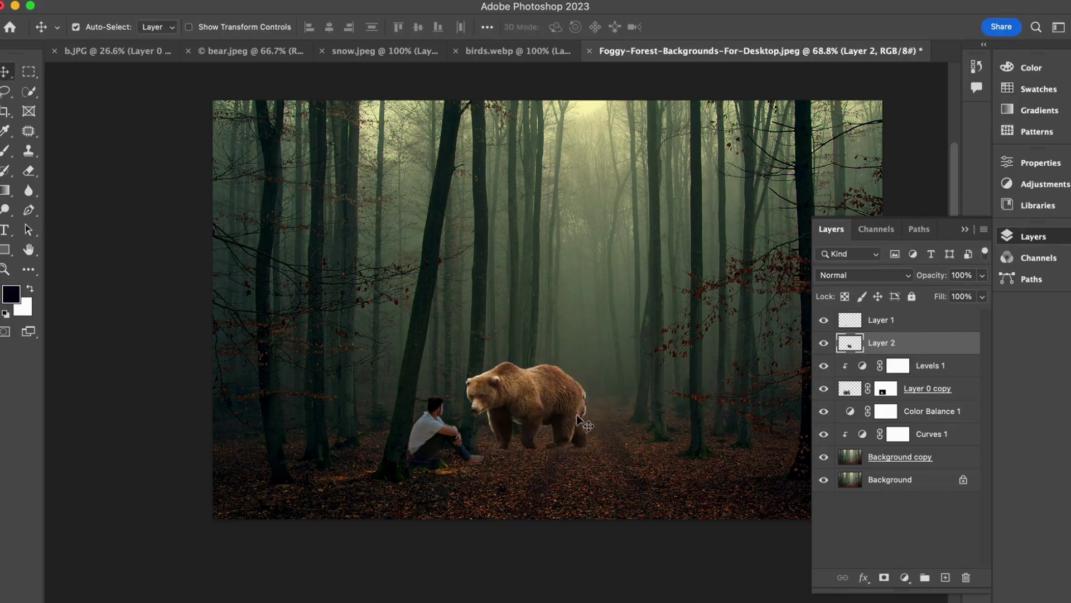
Move the bear's layer above the shadow layer, Layer 1, in the layer stack
scroll(578, 424, up, 5)
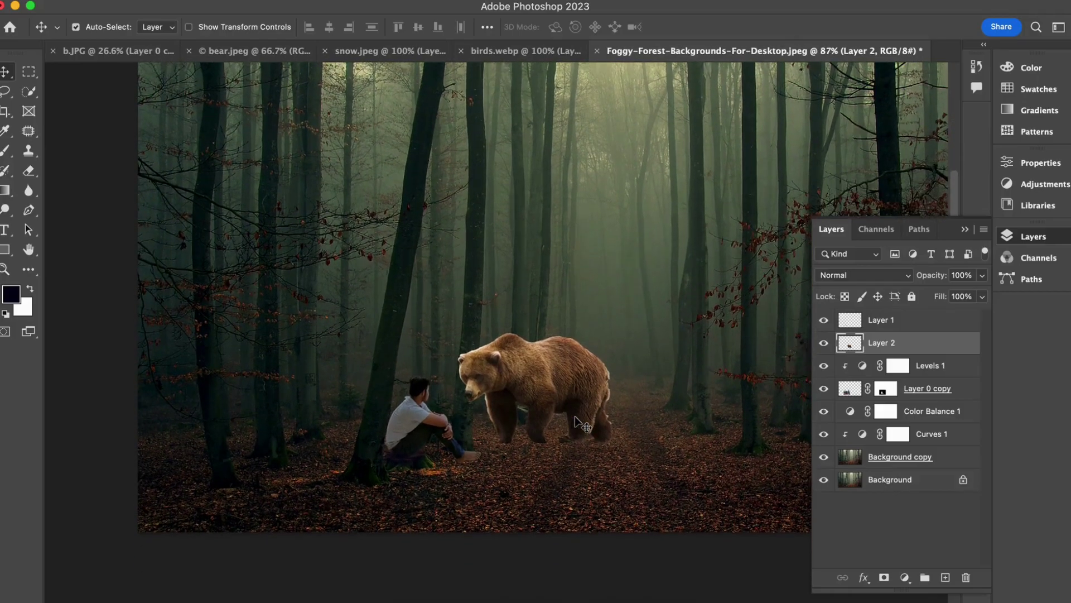
scroll(642, 379, up, 2)
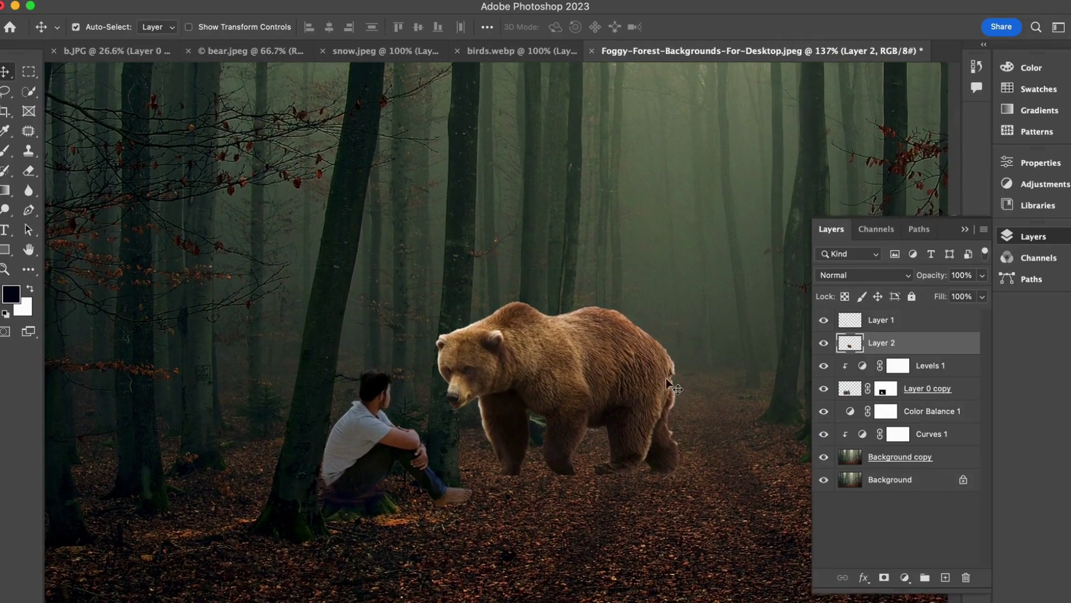
drag(907, 346, 909, 319)
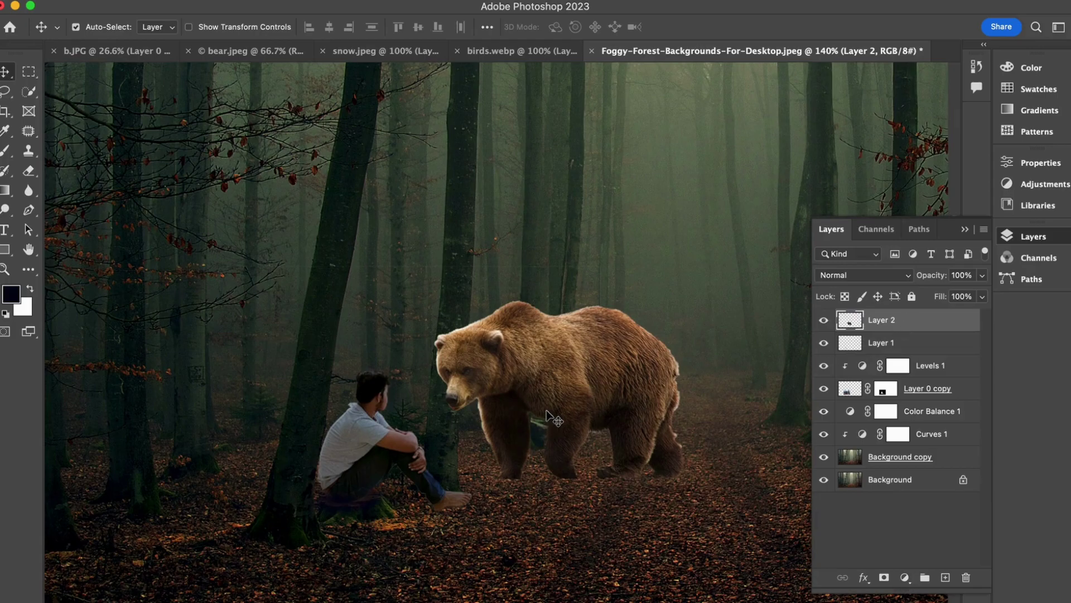
Add a Levels adjustment clipped to the bear's layer, with midtones at 0.72 and output white at 240
scroll(542, 418, down, 5)
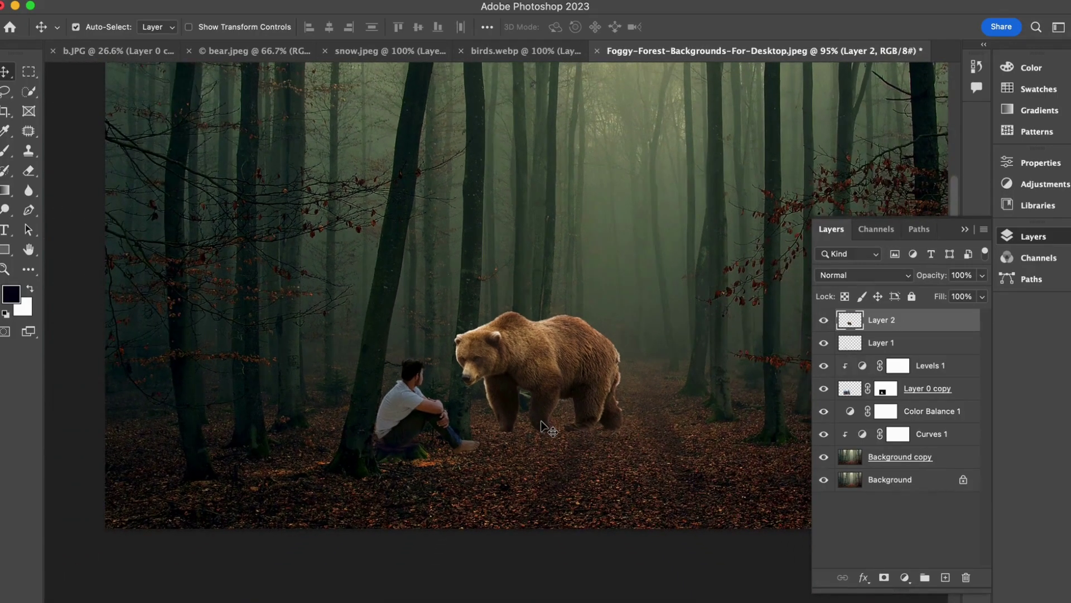
scroll(540, 420, up, 3)
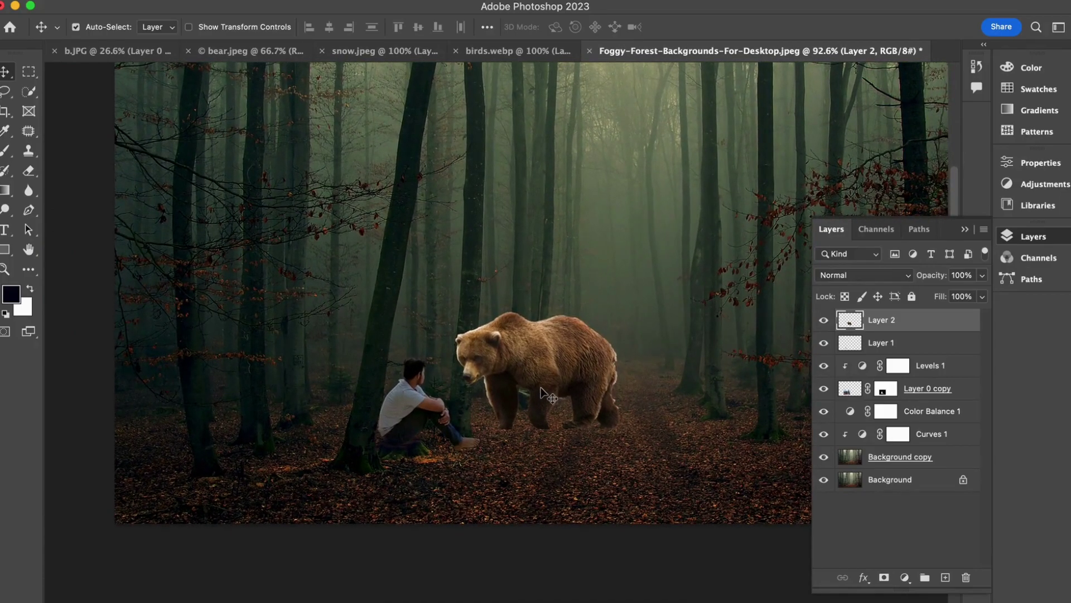
click(905, 578)
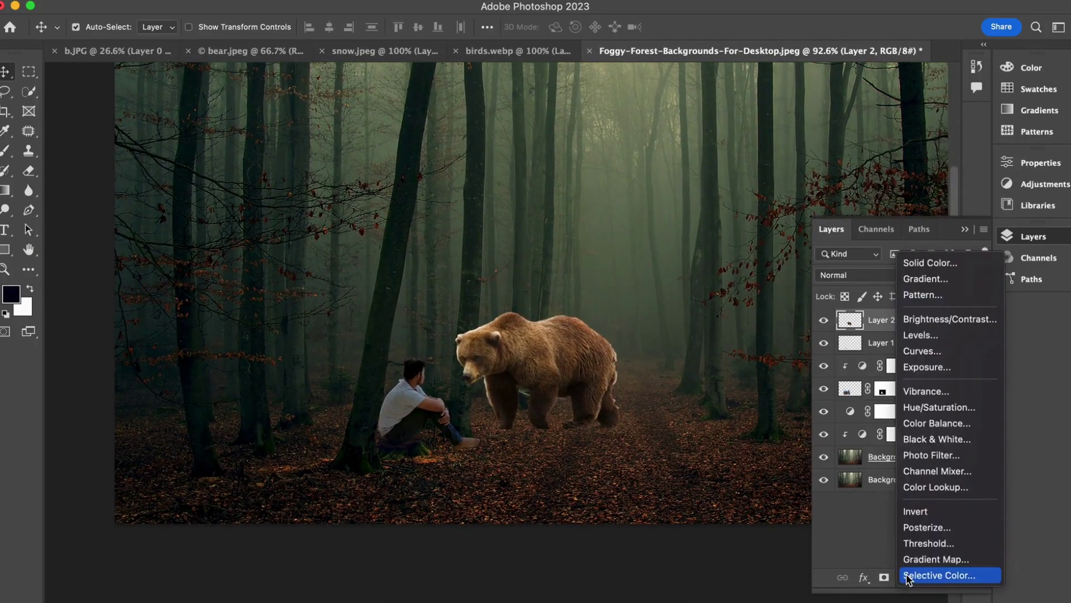
click(921, 335)
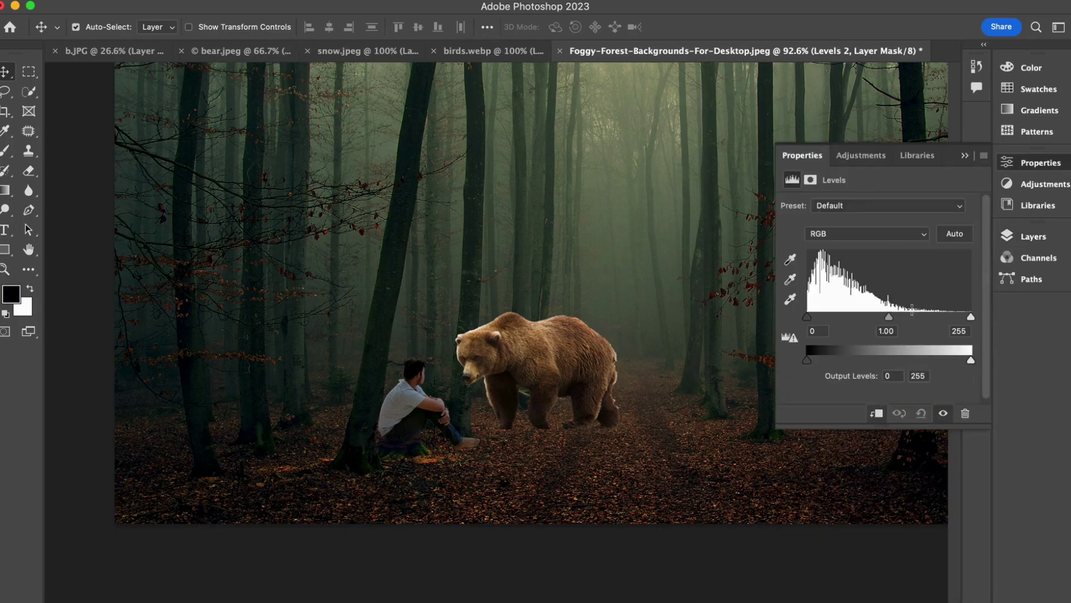
mouse_move(890, 318)
mouse_down()
mouse_move(878, 319)
mouse_move(900, 322)
mouse_up()
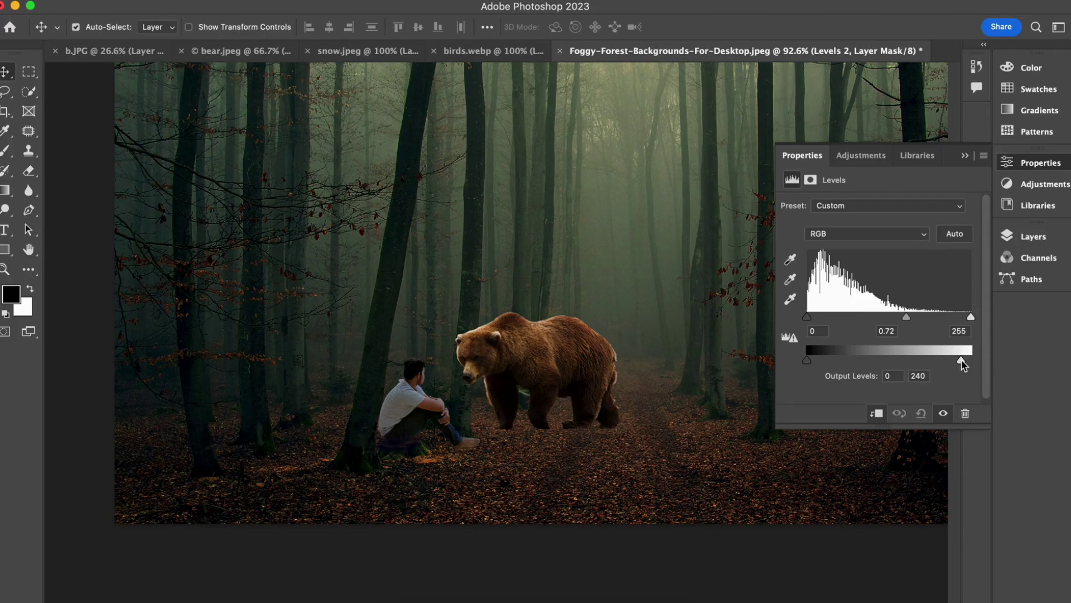
drag(960, 360, 960, 362)
click(965, 157)
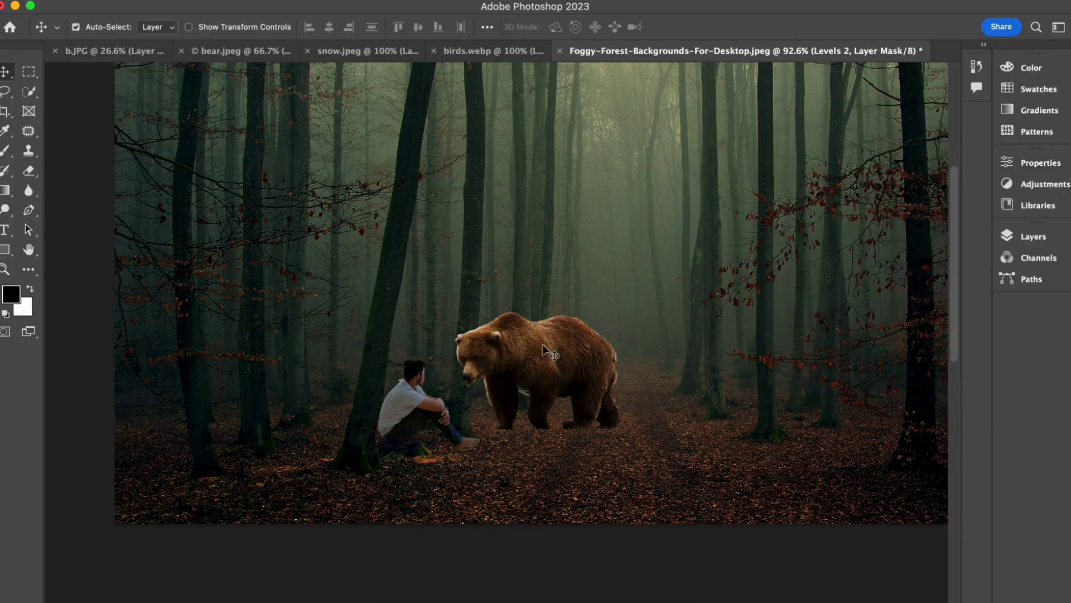
click(1010, 234)
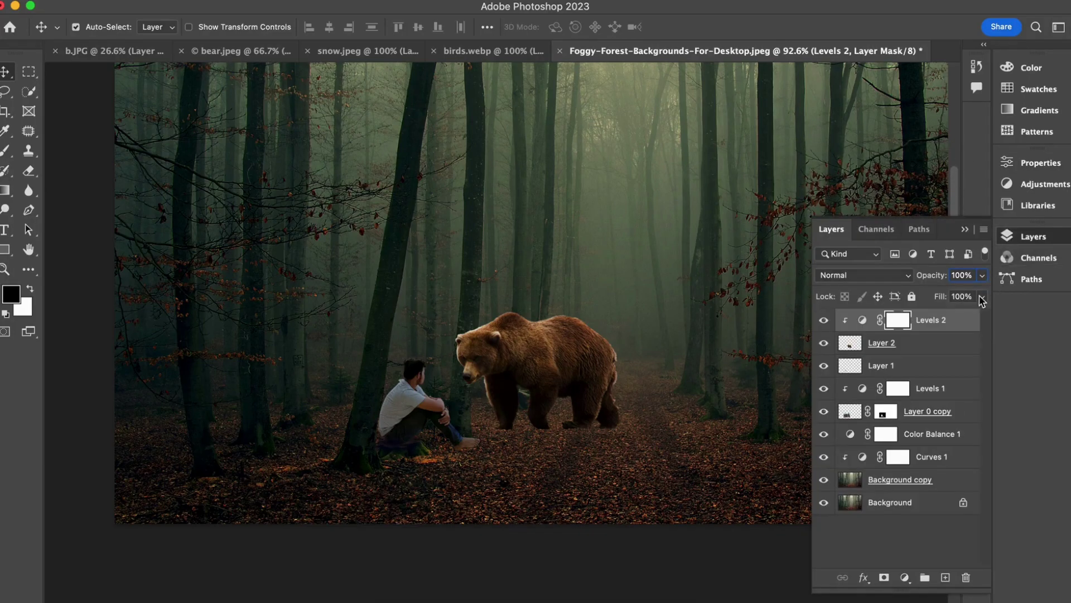
click(965, 229)
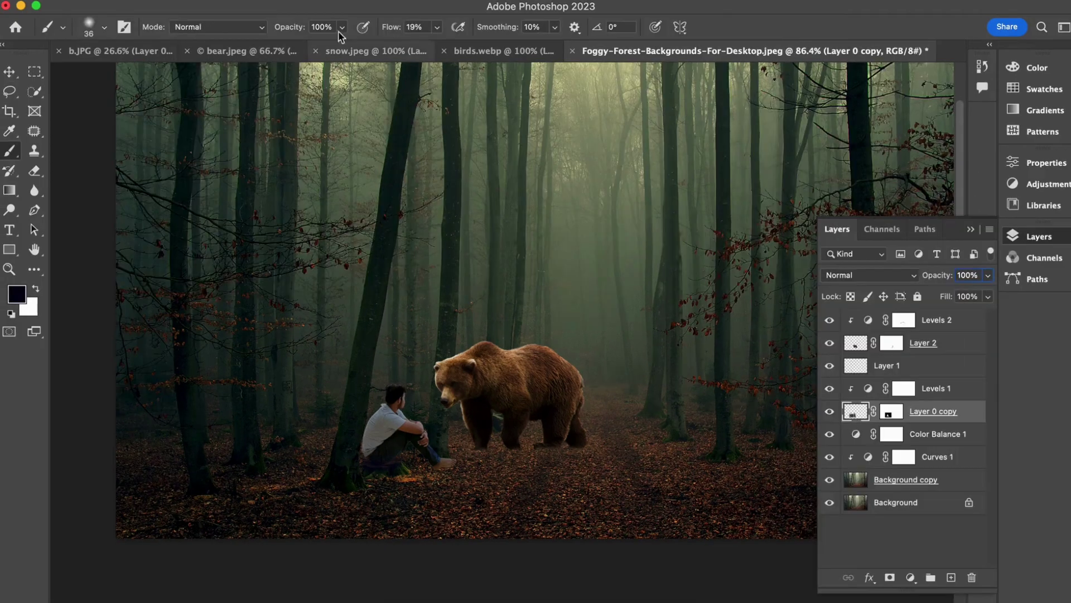
Apply the Camera Raw Filter to the man's layer with Temperature +22 and Tint -6
click(347, 1)
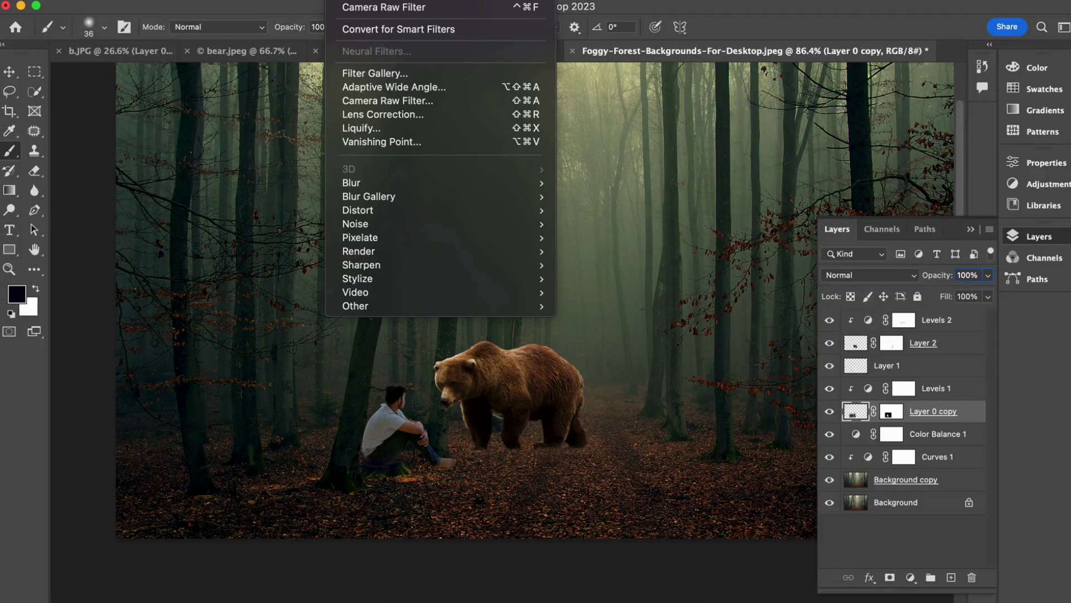
click(385, 100)
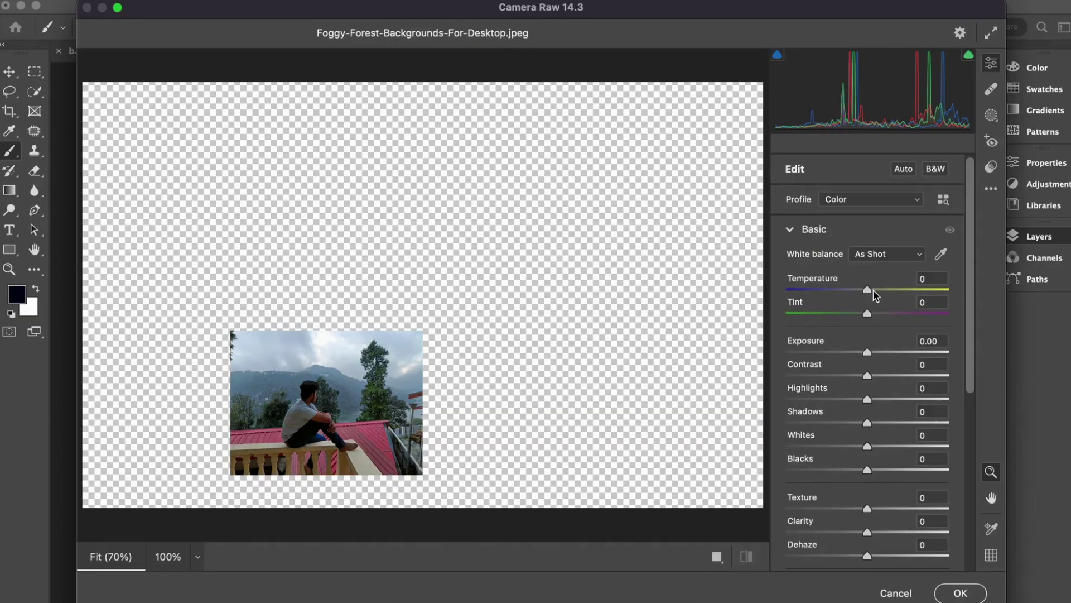
drag(870, 292, 863, 314)
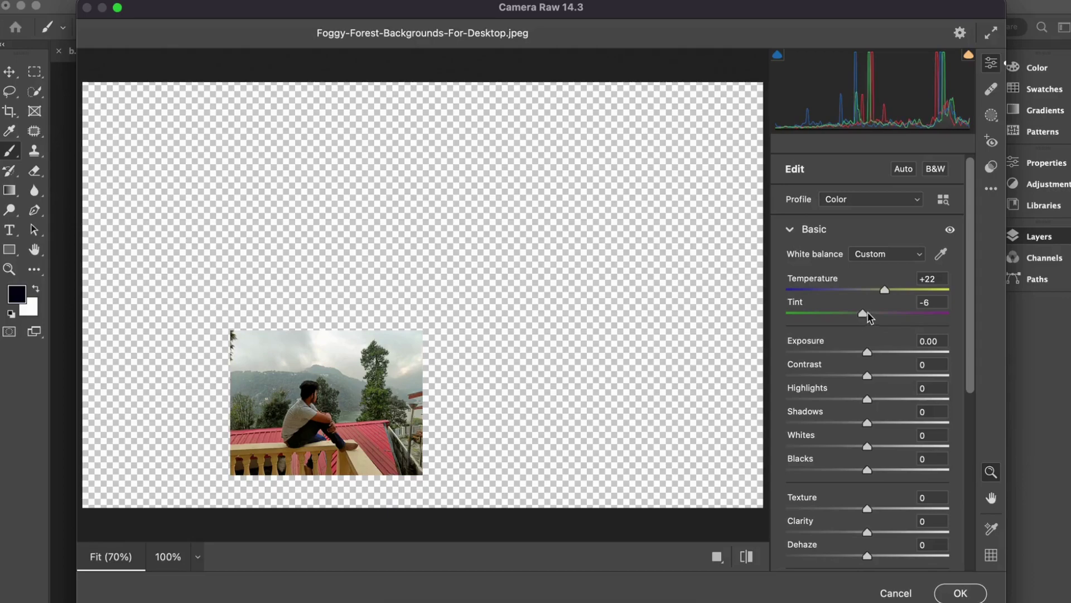
click(956, 595)
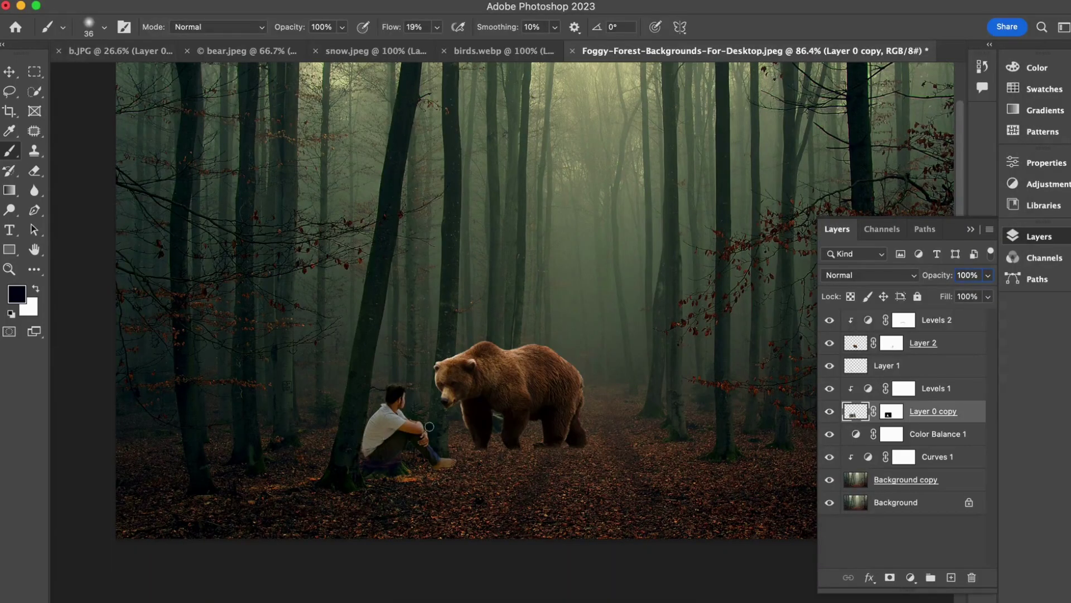
Select the layer mask of the man's layer and inspect its edges around his seat and feet
scroll(528, 401, right, 3)
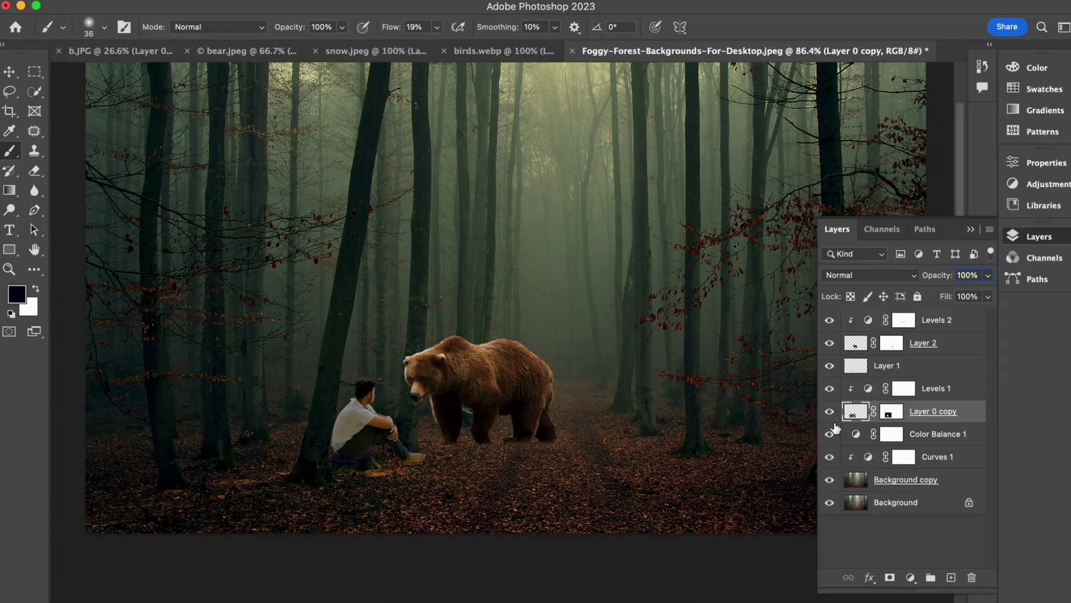
click(891, 413)
scroll(342, 392, up, 3)
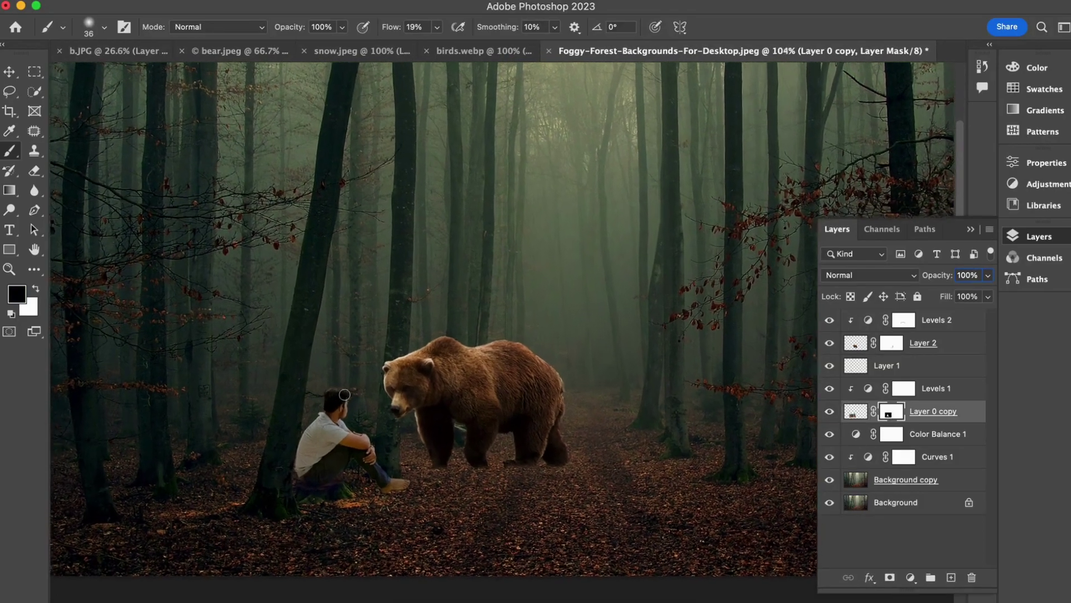
scroll(342, 392, down, 3)
scroll(417, 440, up, 4)
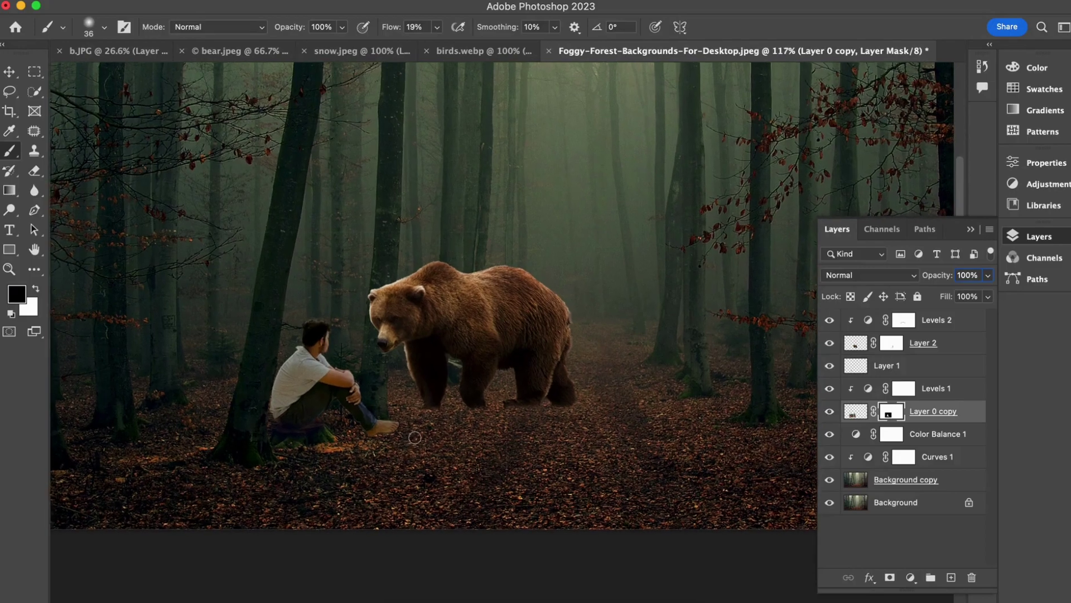
scroll(404, 441, up, 1)
scroll(390, 430, down, 3)
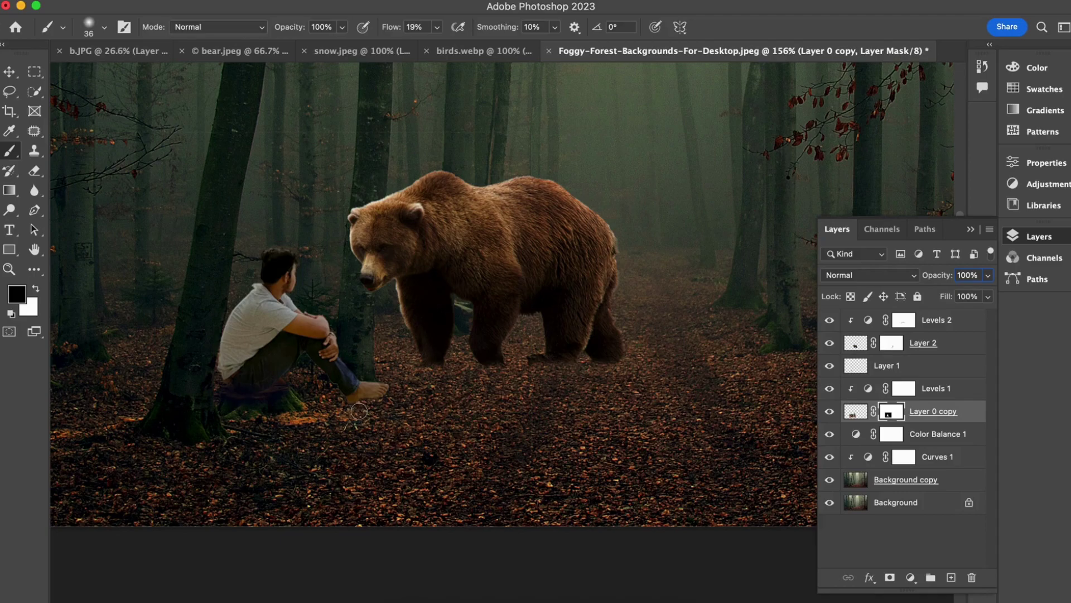
Add an empty layer above Levels 1 and brush a soft dark shadow on the ground beneath the man's feet
click(907, 390)
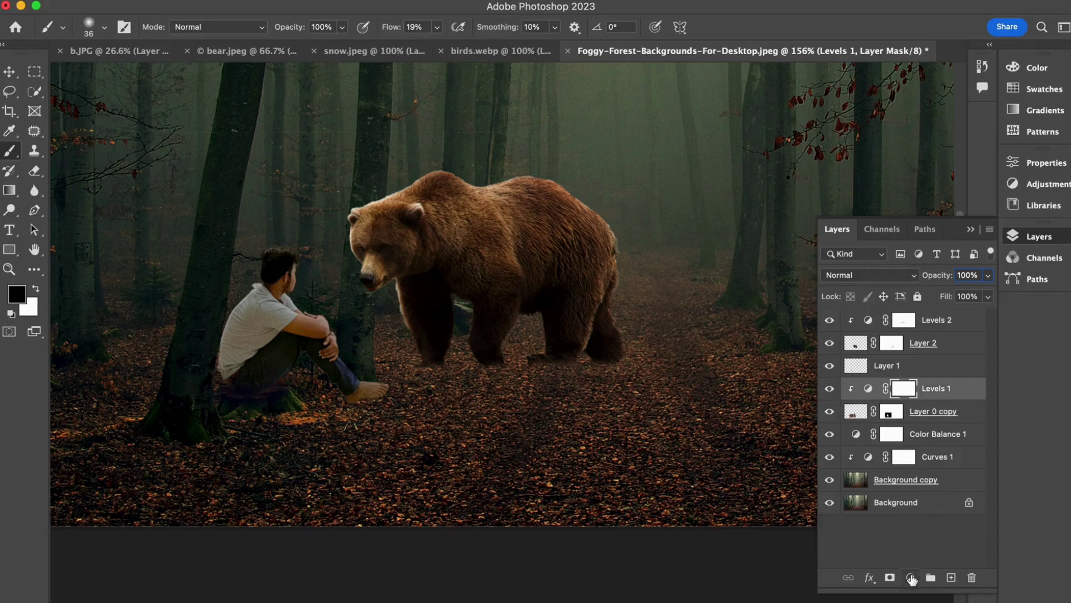
click(951, 578)
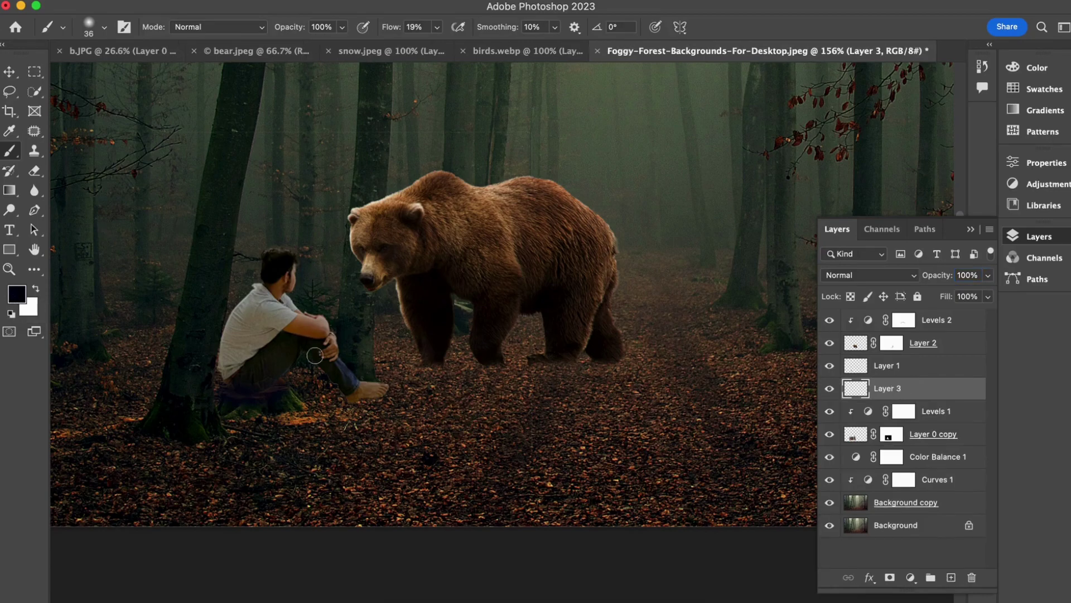
scroll(403, 398, up, 3)
drag(298, 429, 332, 420)
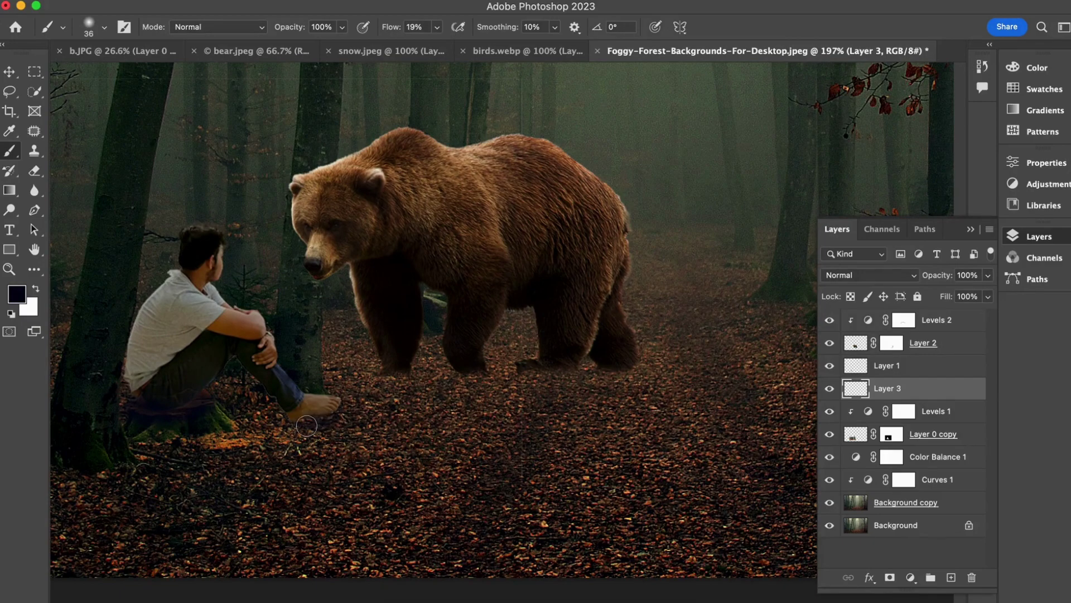
scroll(382, 429, down, 2)
scroll(381, 430, down, 2)
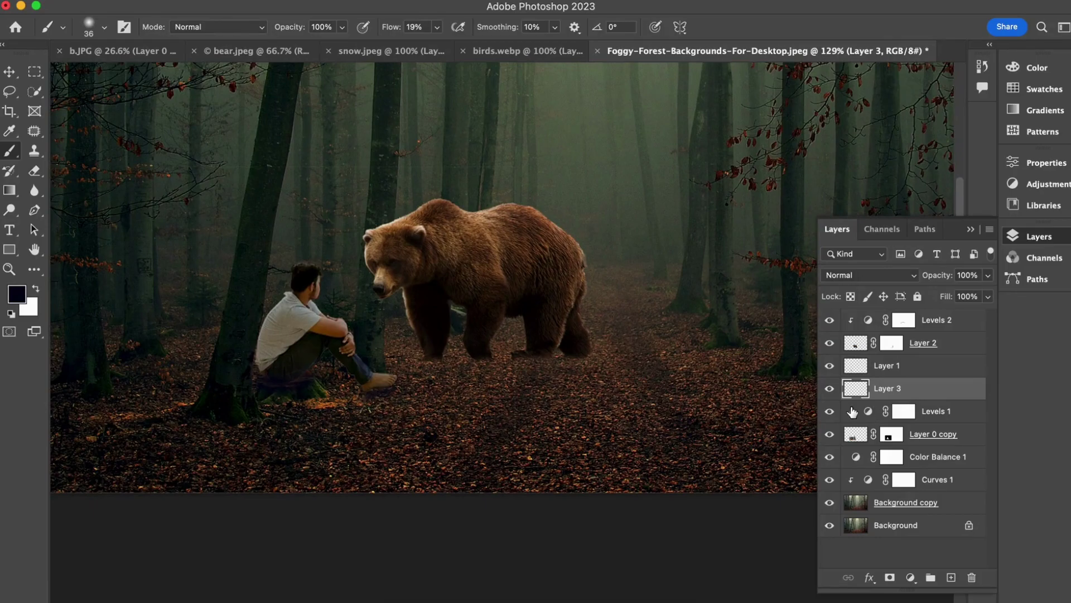
Lower the opacity of the man's foot-shadow layer, Layer 3
click(983, 276)
drag(985, 294, 961, 300)
click(974, 231)
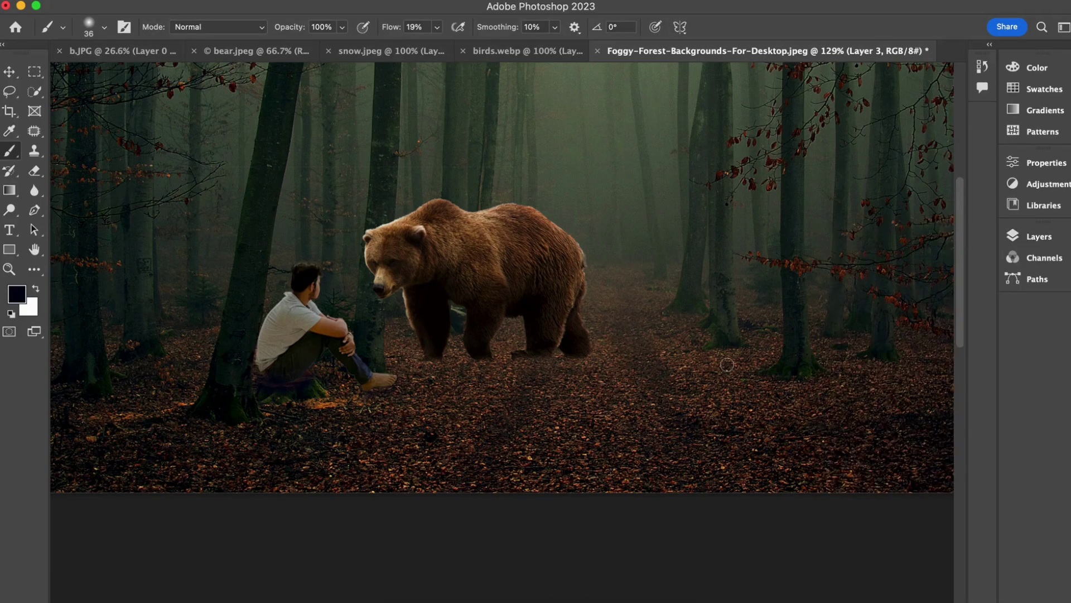
Examine how the man and the bear blend into the forest, up close and across the whole composite
scroll(370, 430, up, 4)
scroll(370, 430, down, 5)
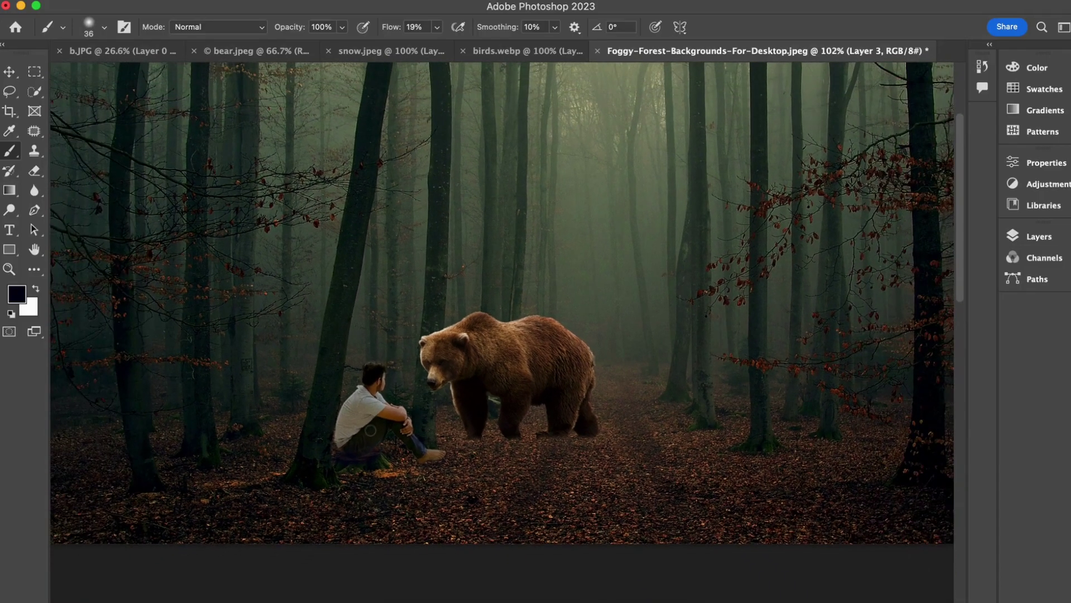
scroll(486, 430, up, 3)
scroll(488, 431, down, 1)
scroll(488, 430, right, 3)
scroll(488, 430, down, 1)
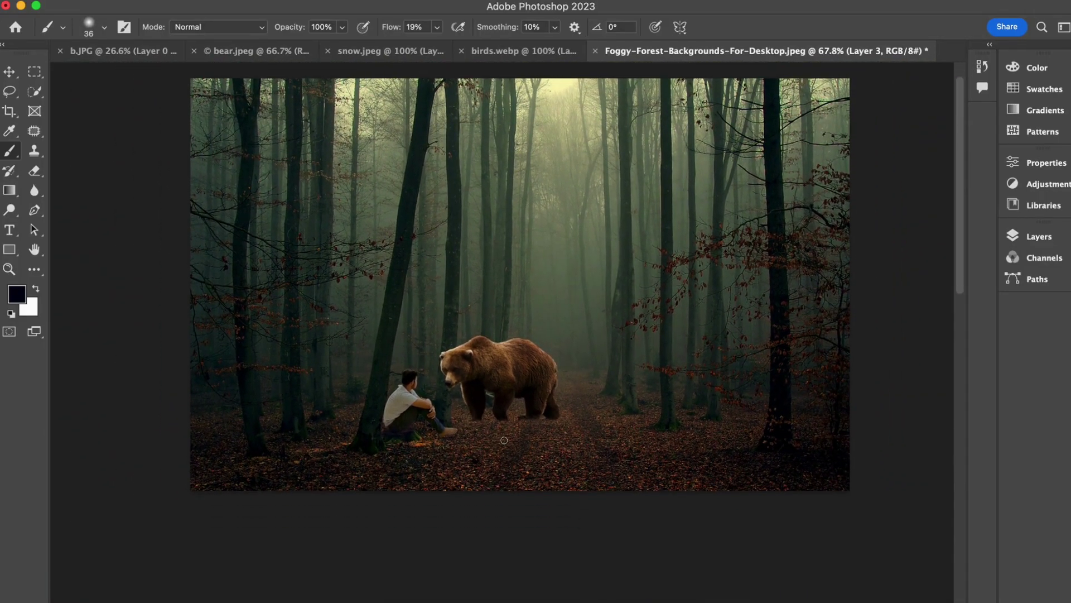
scroll(504, 440, up, 2)
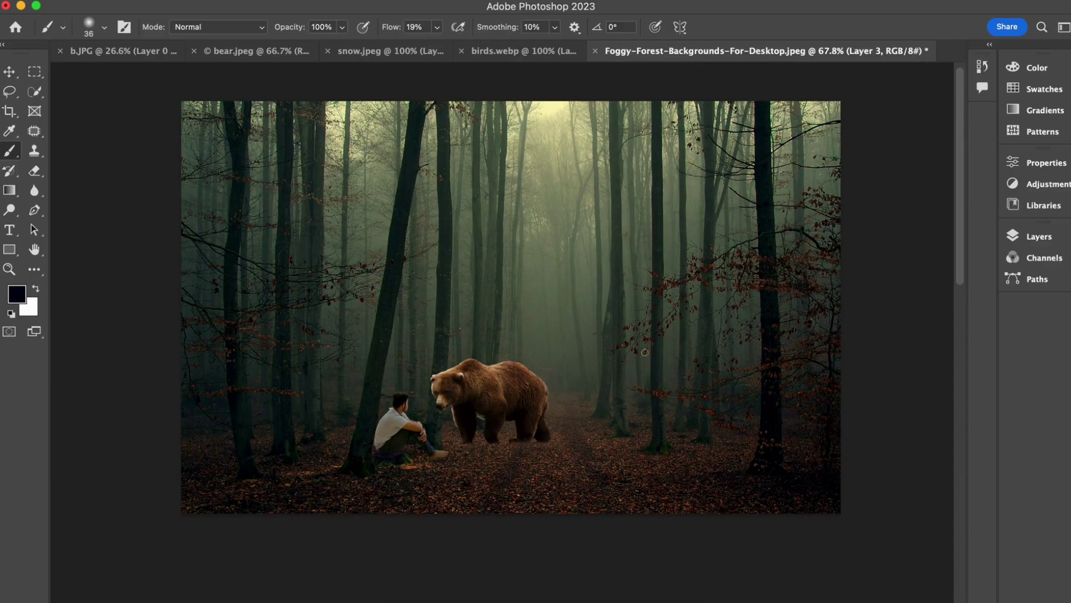
Select the flying bird in birds.webp, bring it into the forest document above the bear, and move its layer to the top of the stack
click(521, 52)
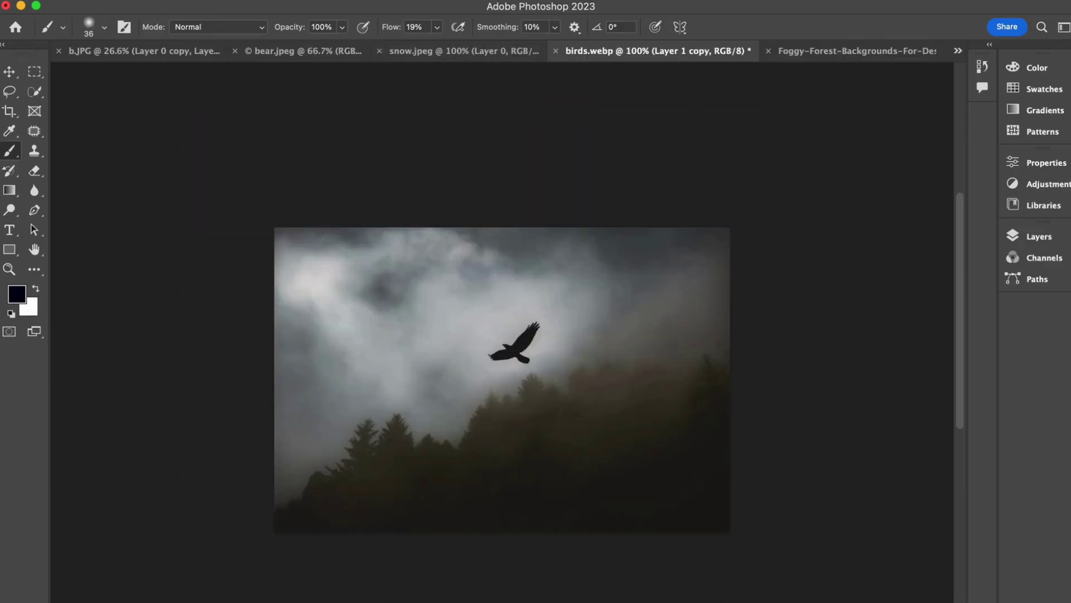
click(296, 1)
click(342, 162)
click(10, 71)
drag(522, 351, 574, 312)
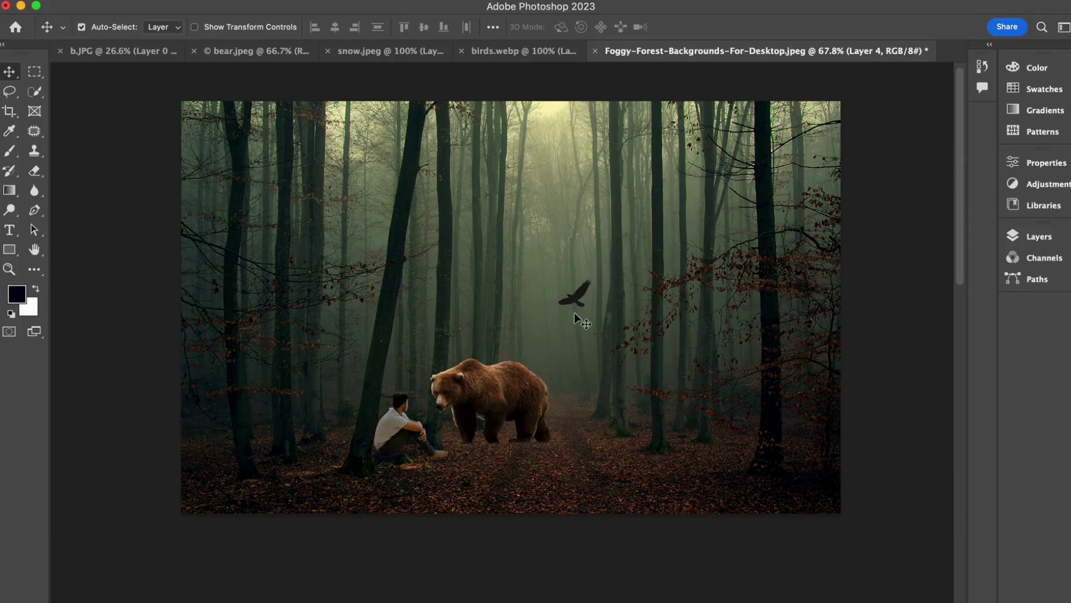
click(1034, 236)
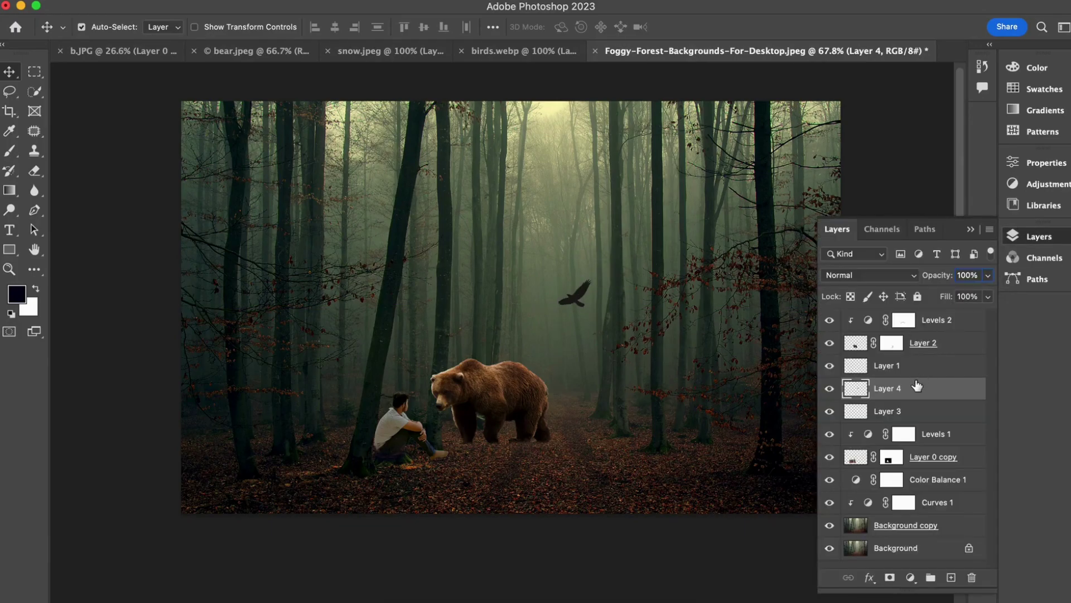
drag(916, 392, 916, 320)
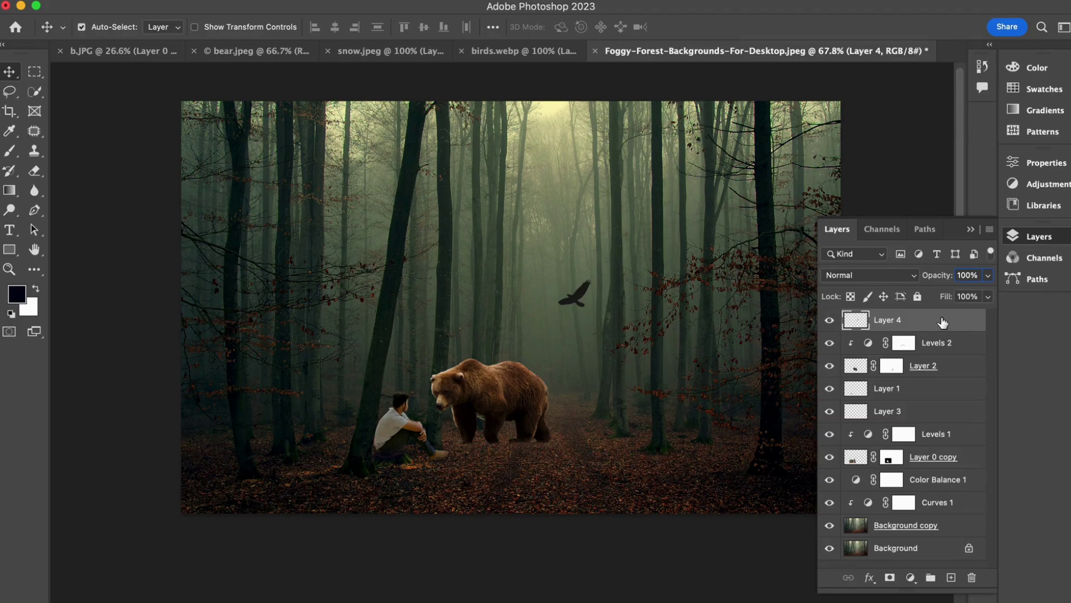
Duplicate the bird's layer, flip the copy horizontally and place it higher and to the left of the first bird
key(ctrl+j)
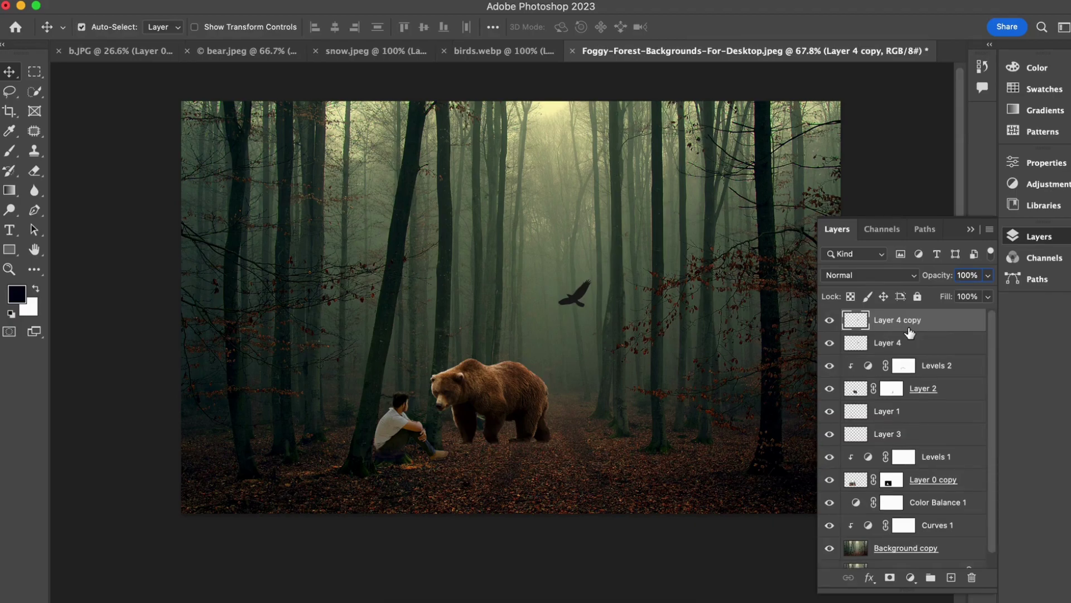
key(ctrl+t)
right_click(573, 301)
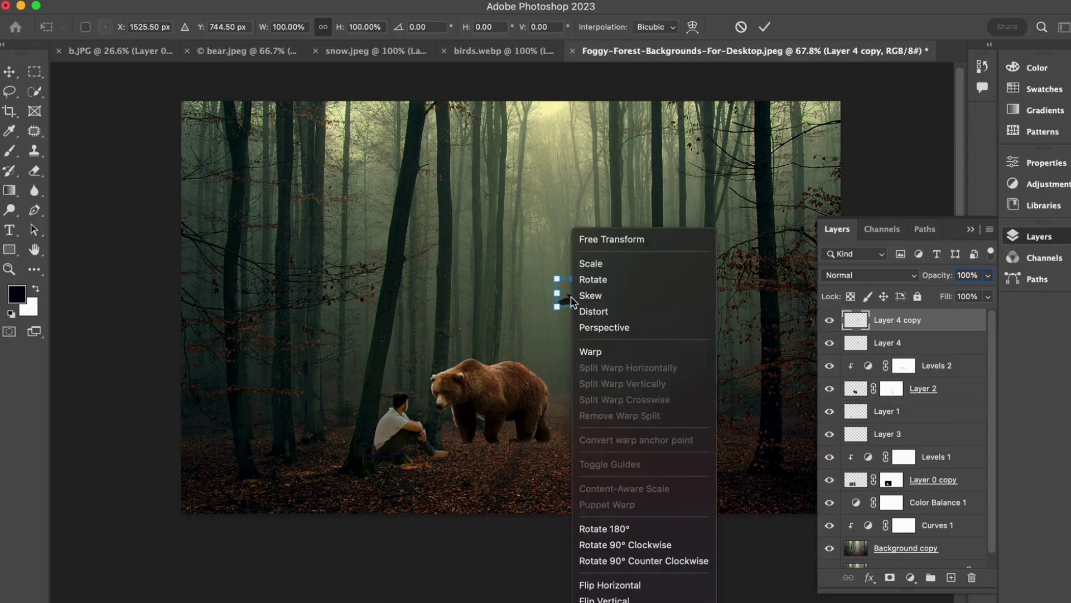
click(633, 583)
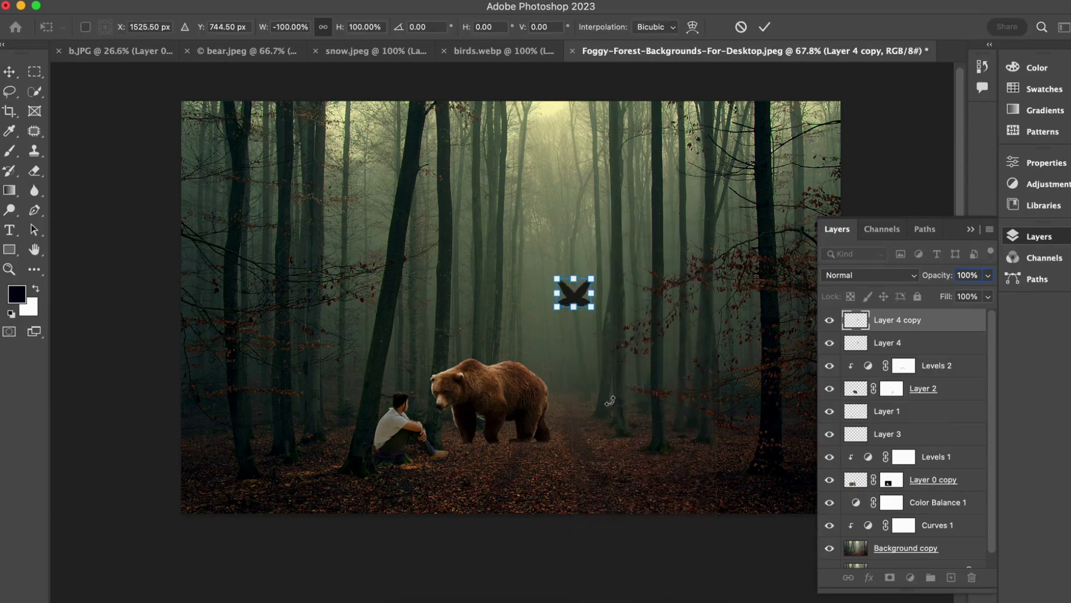
drag(577, 299, 544, 241)
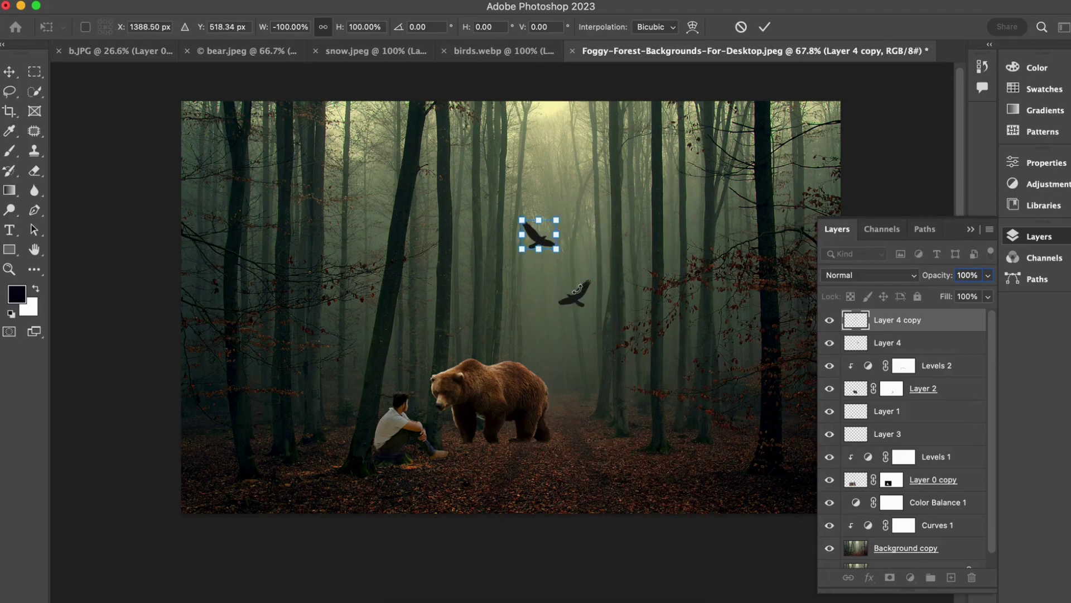
key(Return)
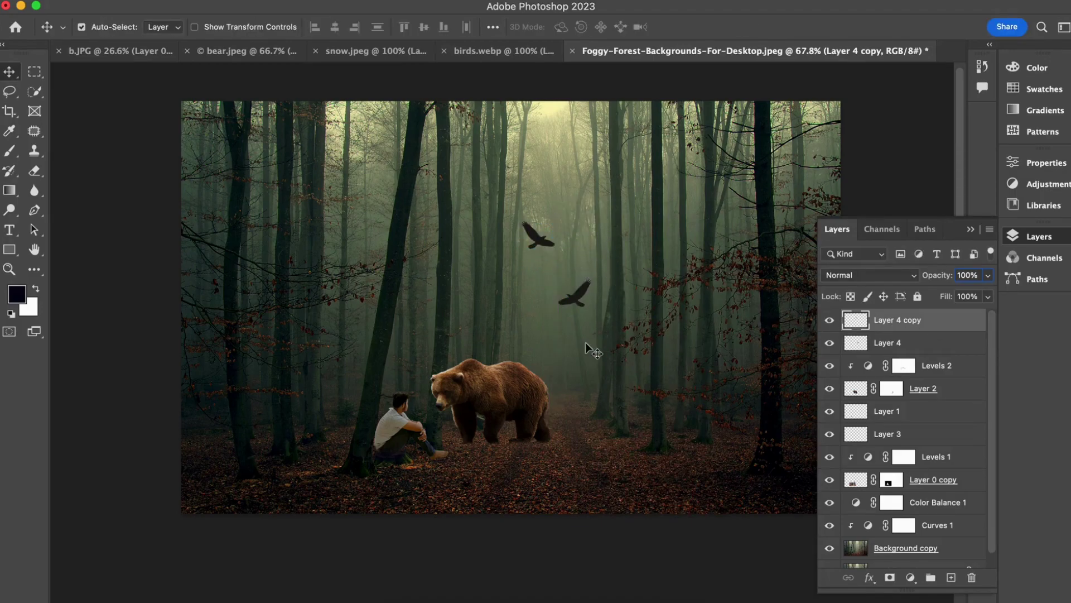
scroll(535, 329, up, 5)
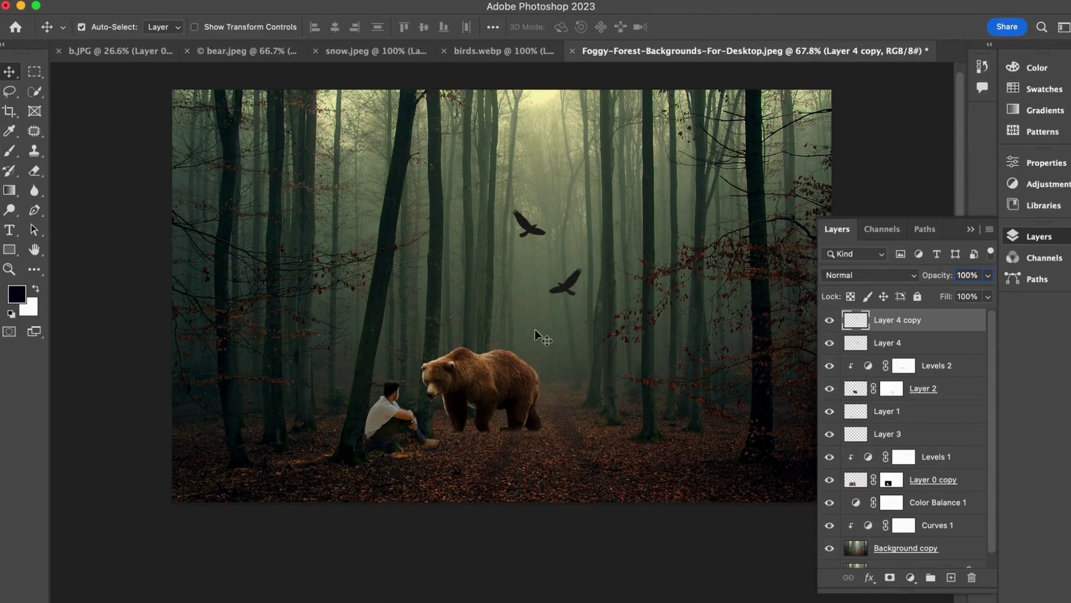
scroll(546, 377, up, 3)
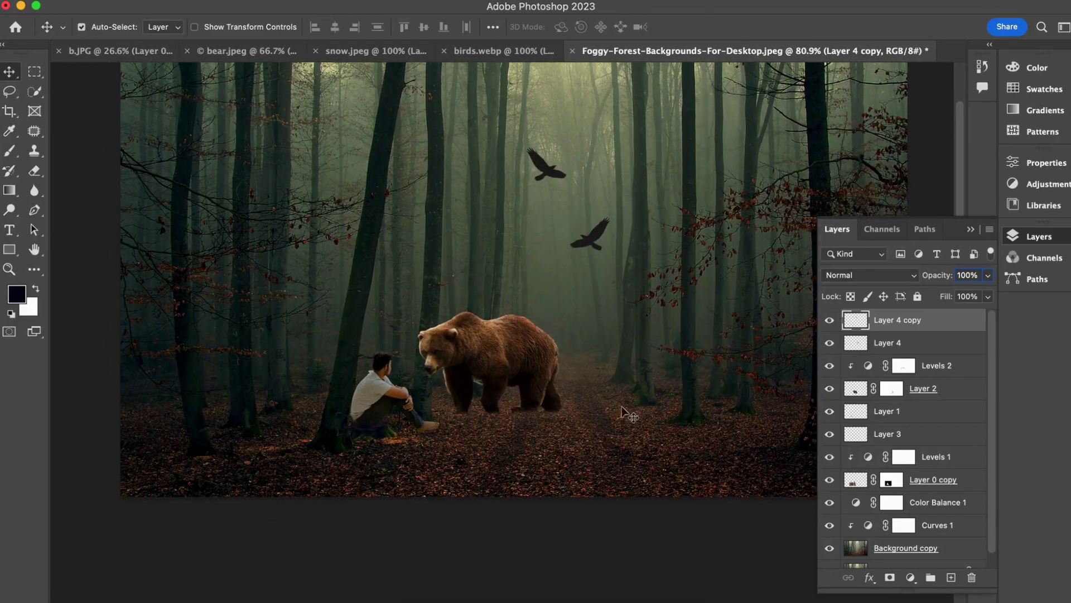
Paint black with a soft 36 px brush at 19% flow on the Levels 2 mask to lighten the bear's face and body
scroll(597, 379, up, 2)
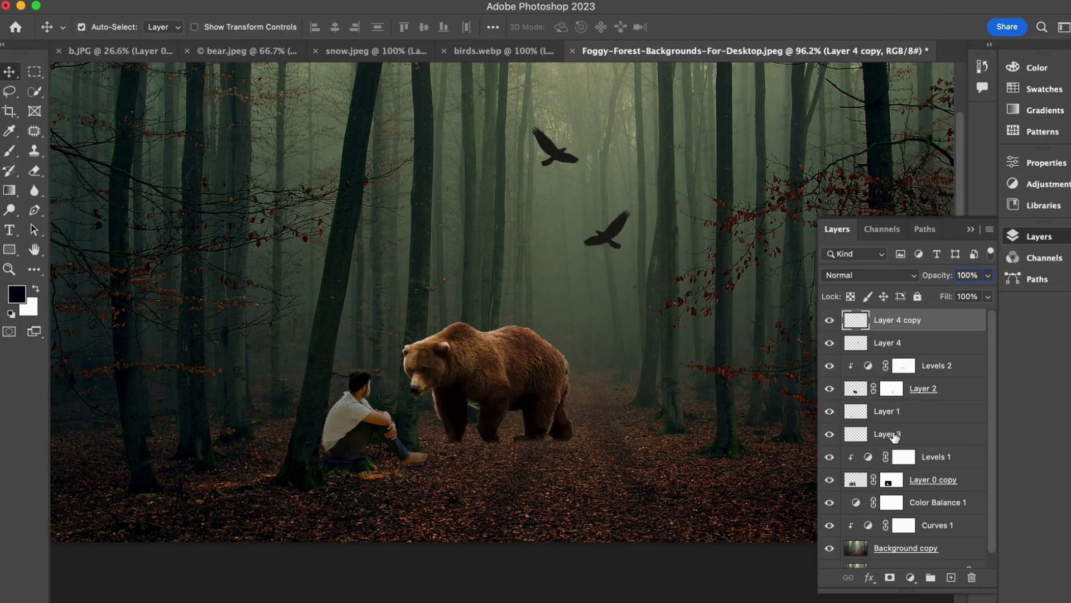
click(900, 366)
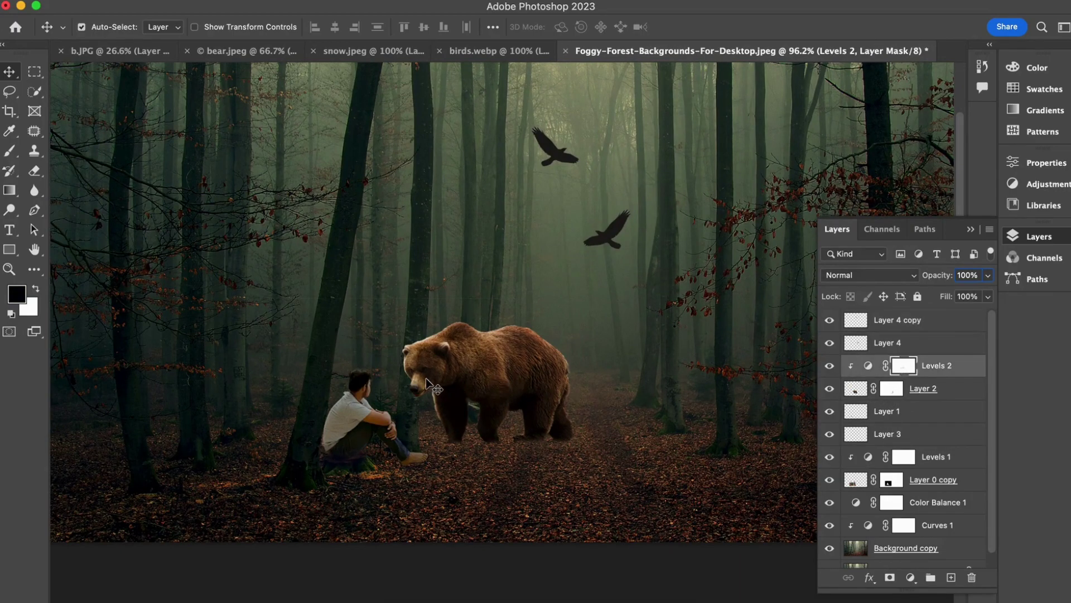
click(7, 152)
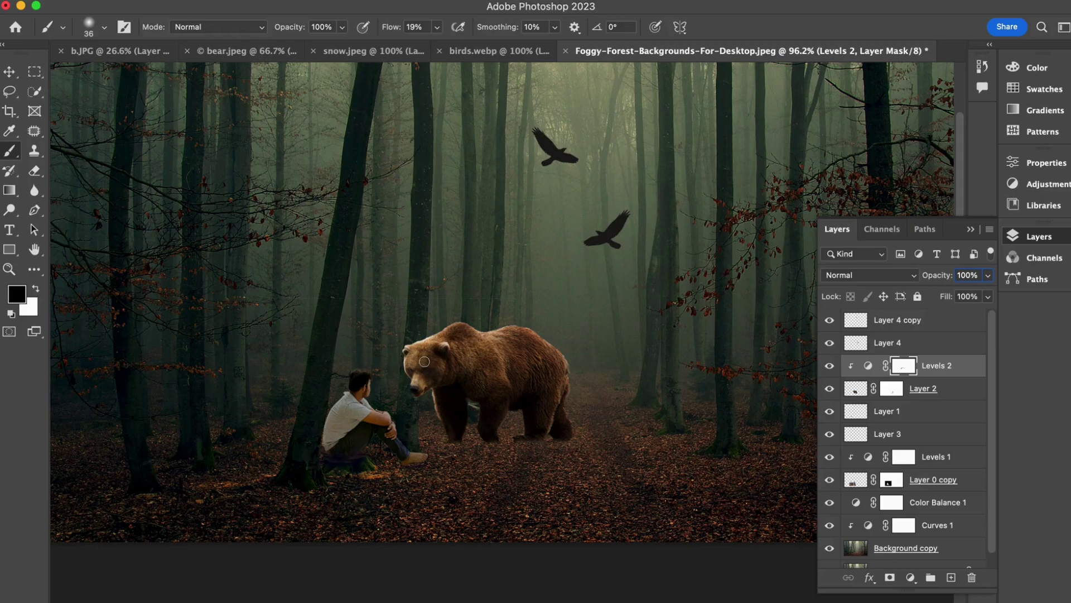
scroll(422, 386, up, 2)
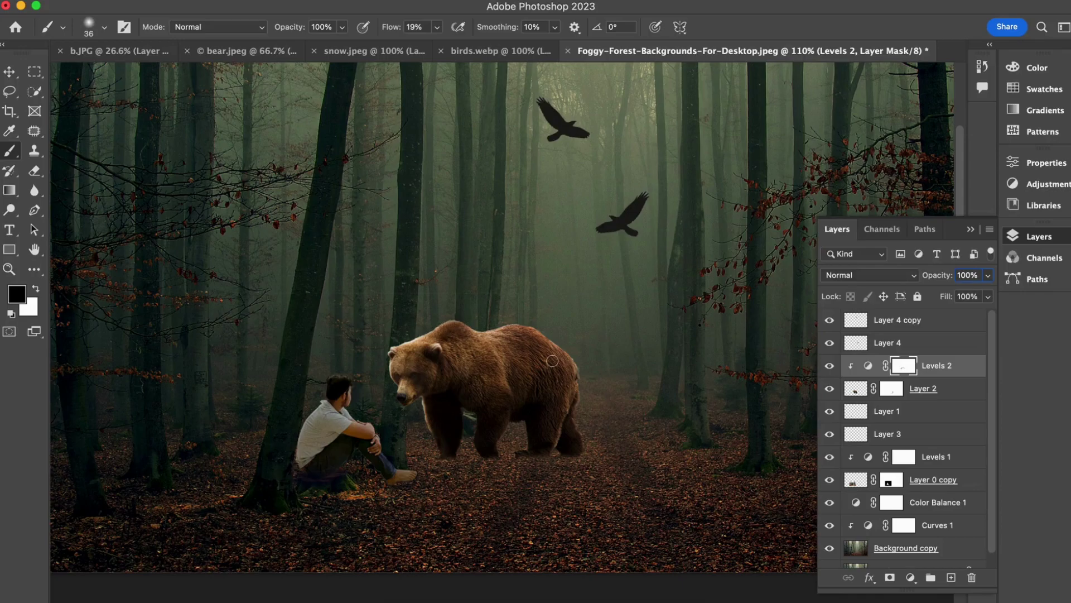
scroll(552, 361, up, 3)
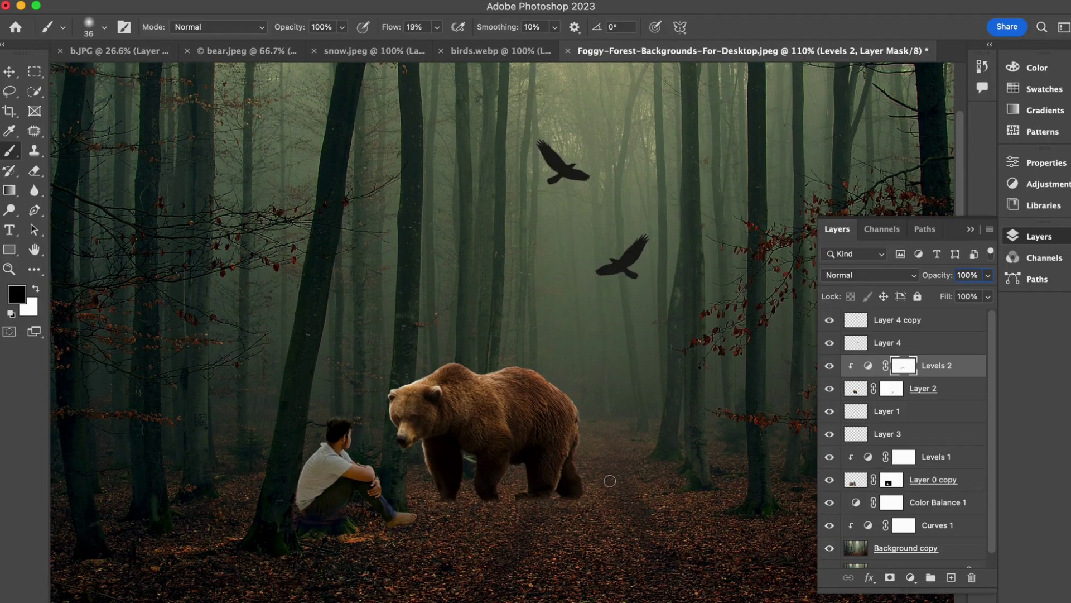
scroll(609, 481, down, 4)
scroll(590, 481, down, 5)
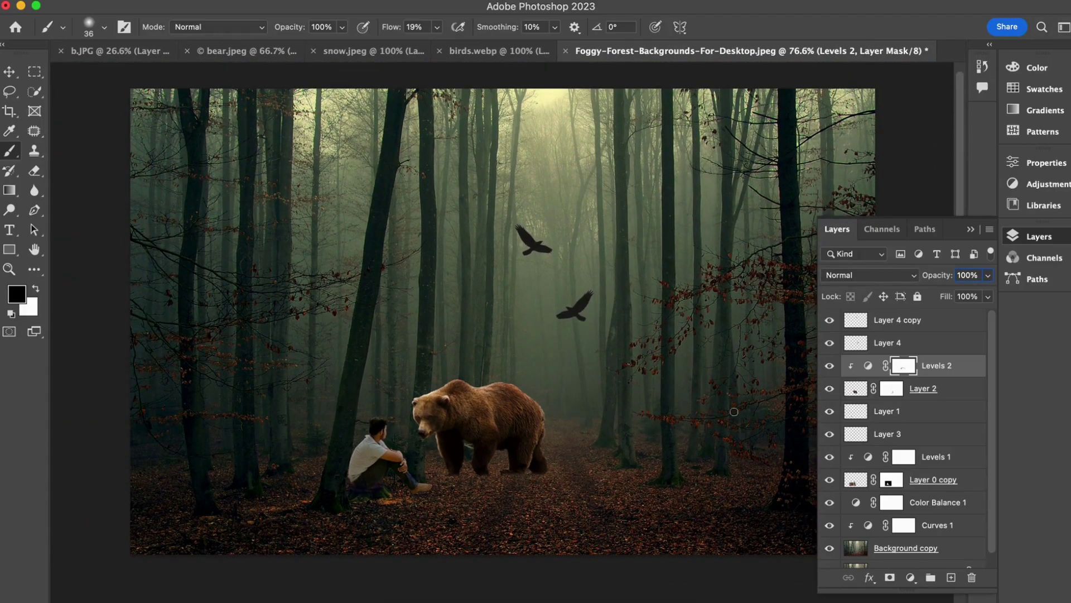
click(923, 366)
Add a Color Lookup adjustment above the top bird layer using the Kodak 5218 Kodak 2395 (by Adobe).cube 3D LUT
scroll(585, 366, down, 2)
click(893, 320)
click(911, 577)
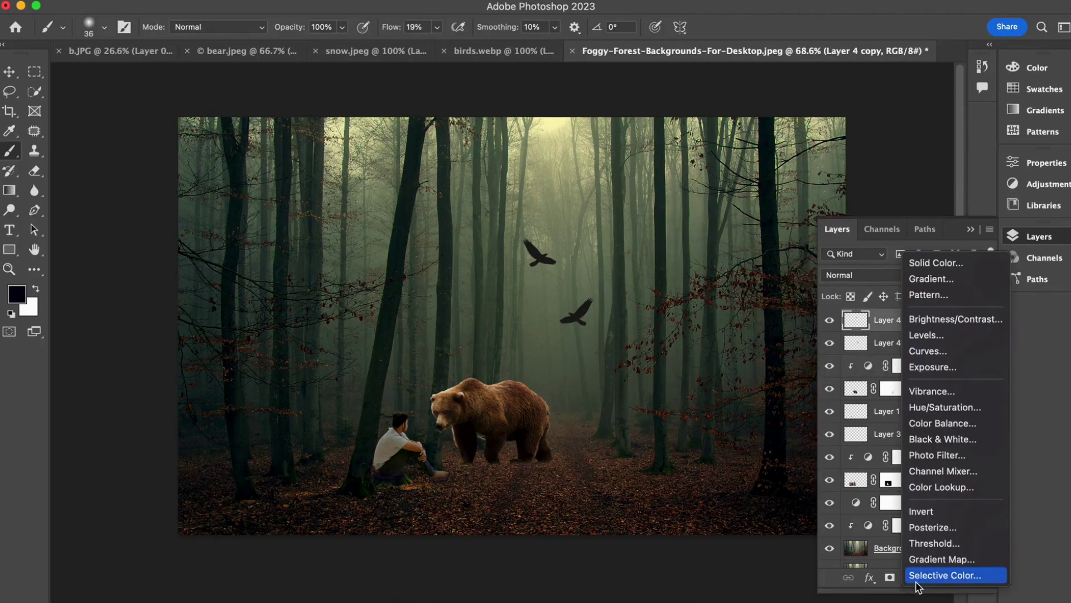
click(934, 487)
click(902, 204)
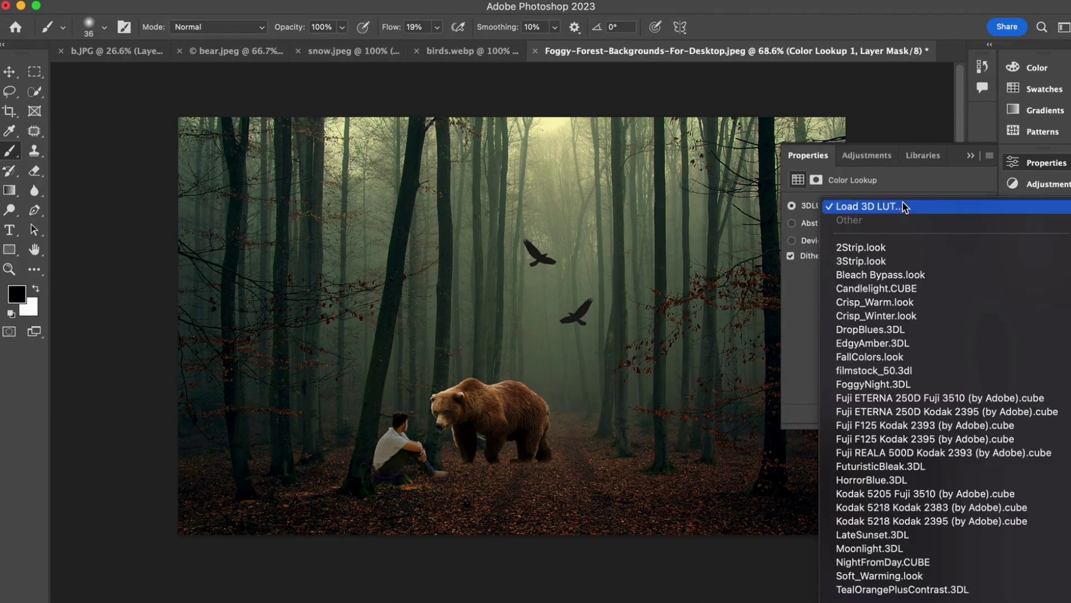
click(890, 527)
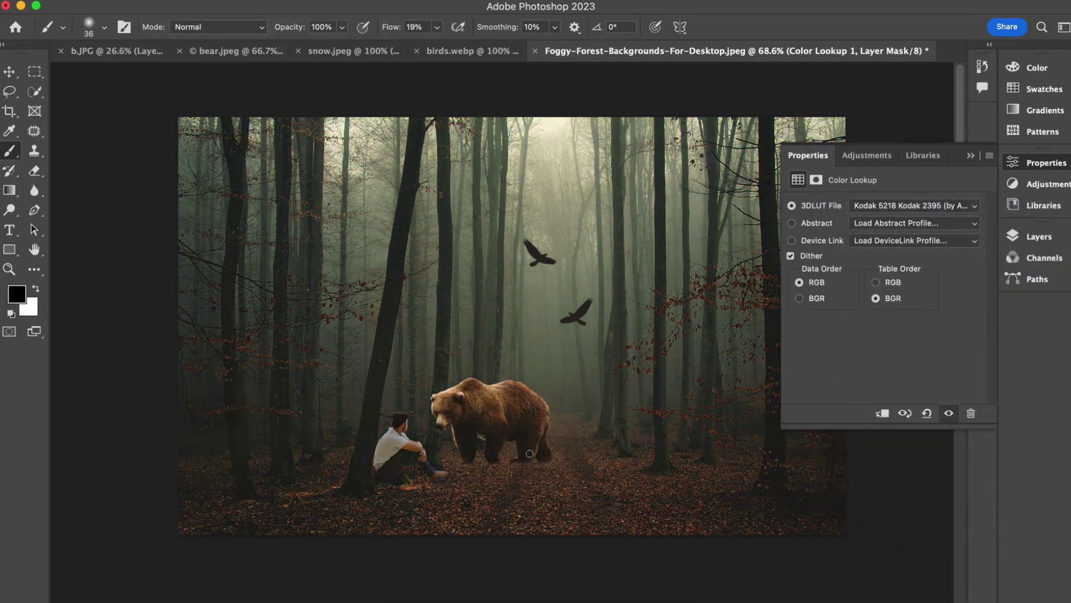
click(971, 157)
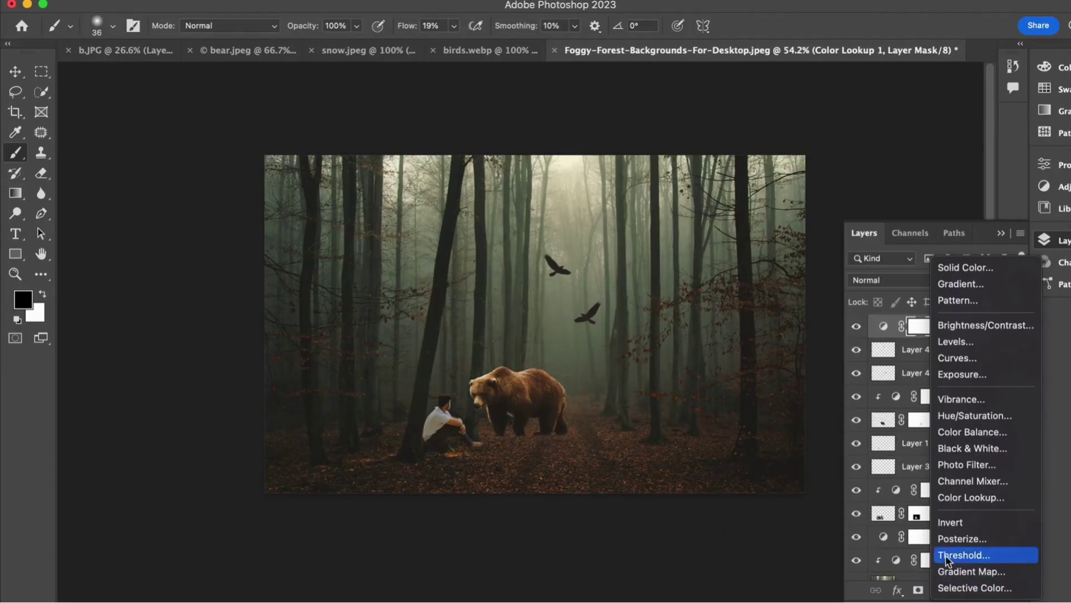
Add a Color Balance adjustment above the Color Lookup layer and shift the midtones slightly toward red
click(969, 433)
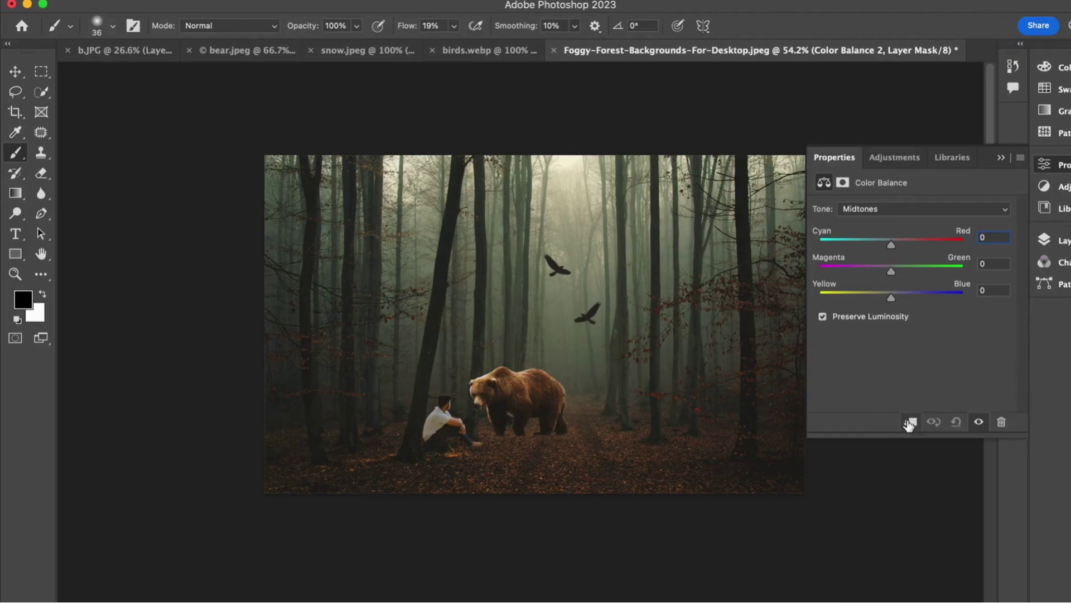
drag(892, 243, 905, 243)
click(1003, 158)
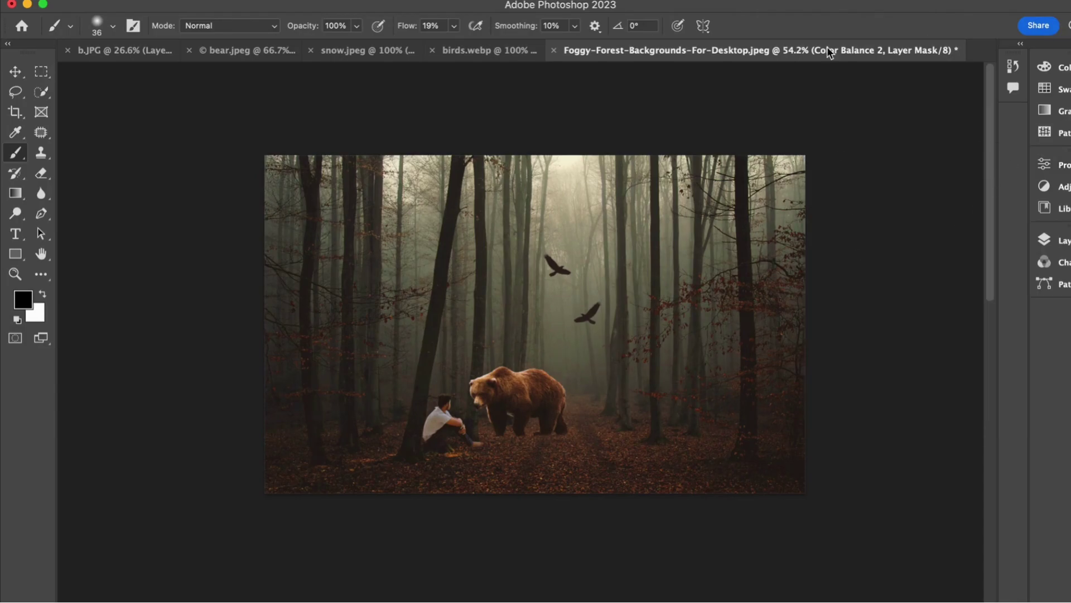